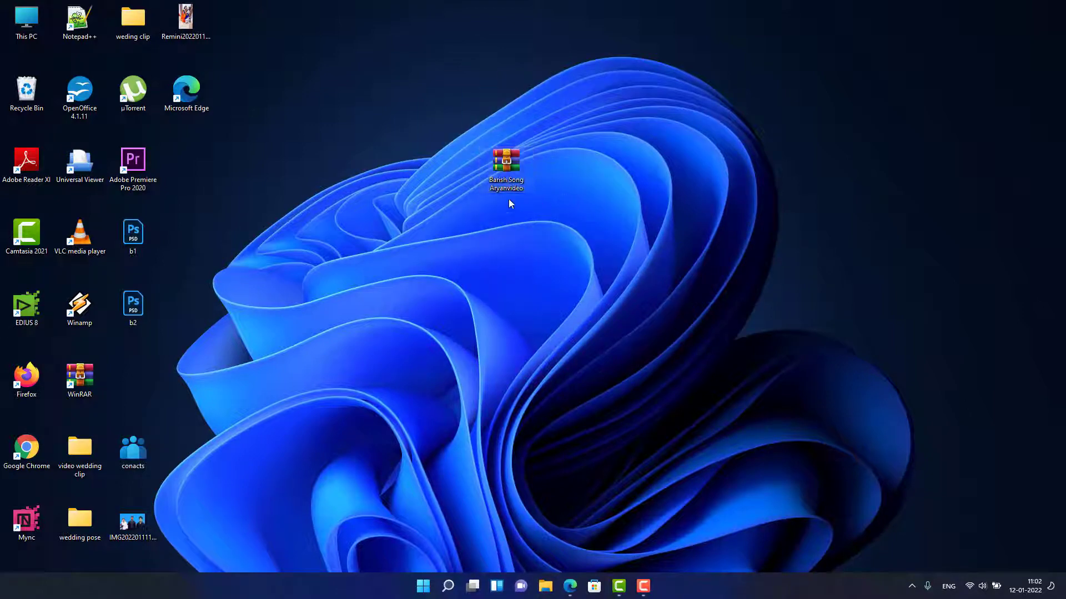
# - Extract the Barish Song Aryanvideo archive into its own folder using the archive password, and place the folder below the archive
pyautogui.rightClick(506, 161)
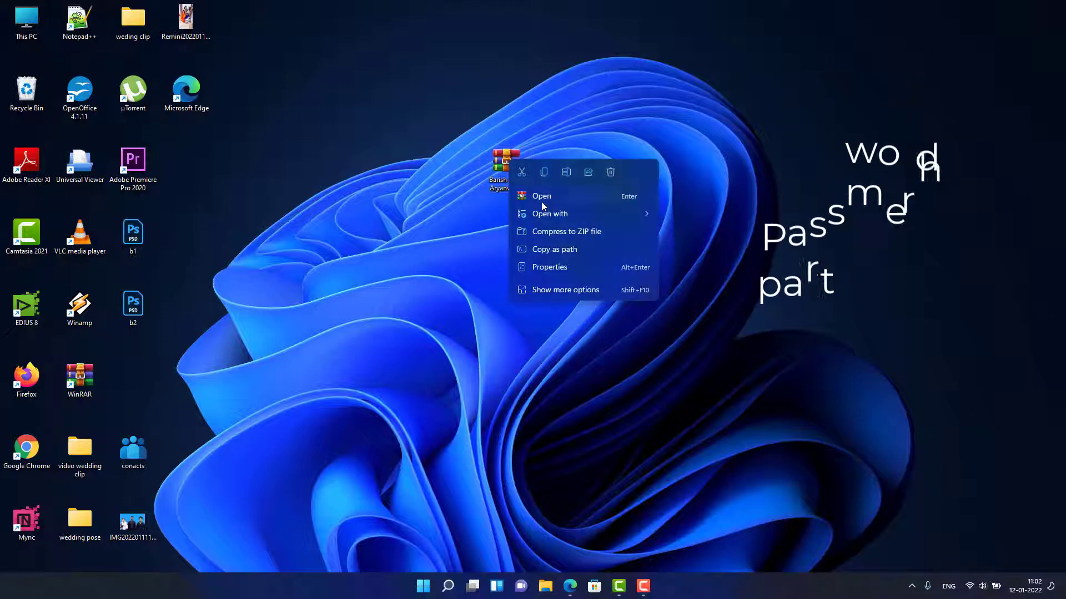
pyautogui.click(552, 288)
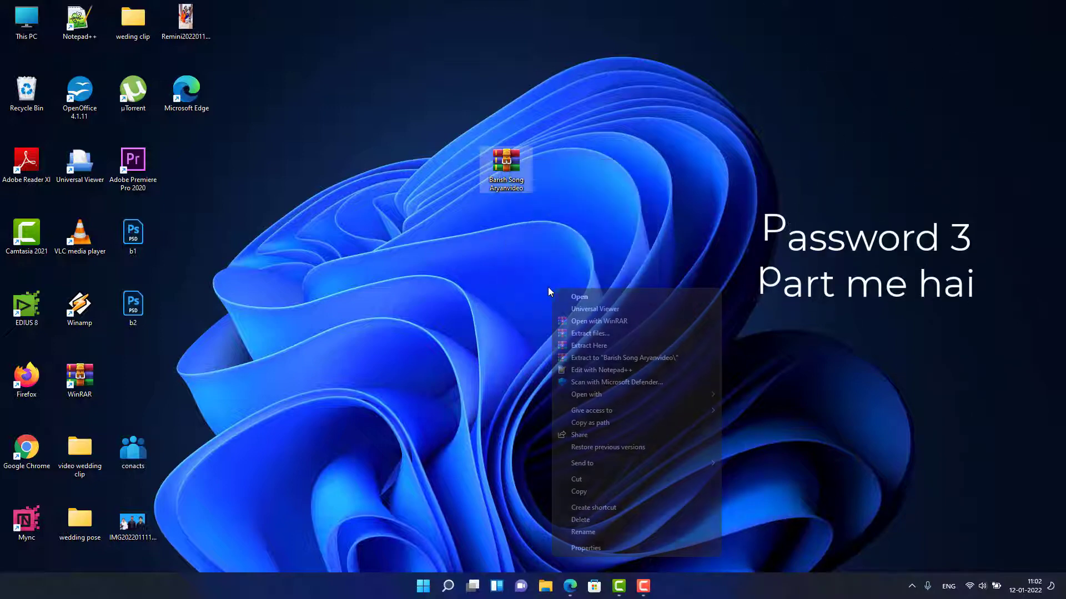
pyautogui.click(589, 358)
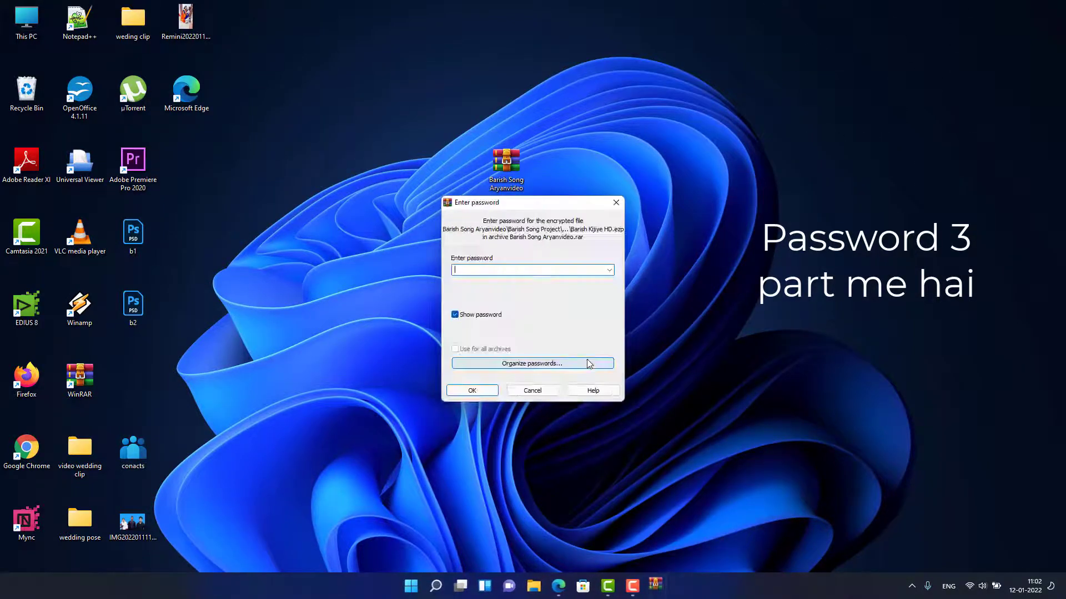
pyautogui.click(455, 315)
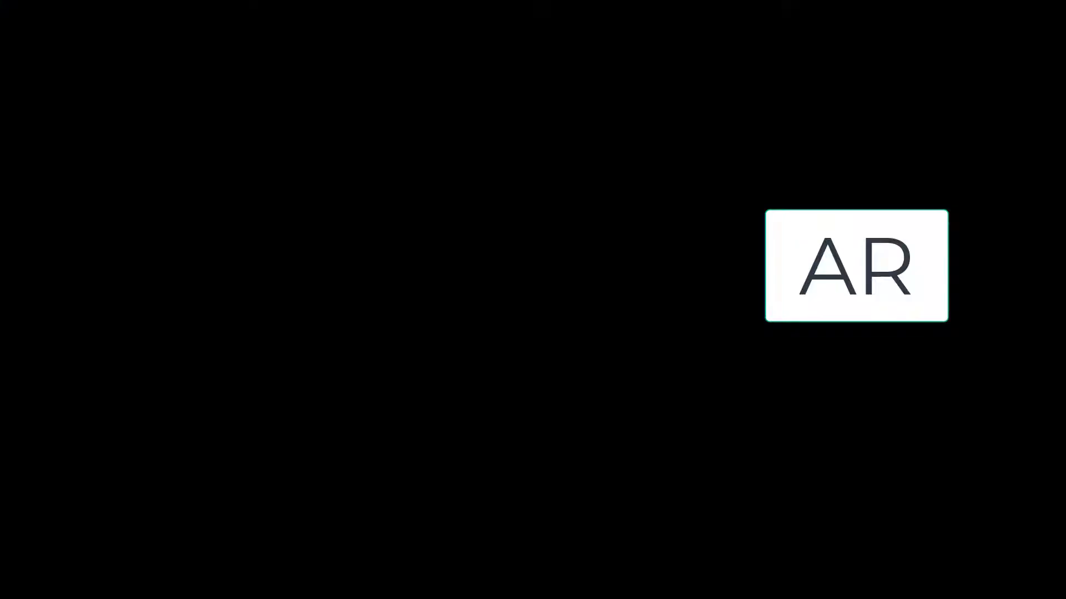
pyautogui.write('1')
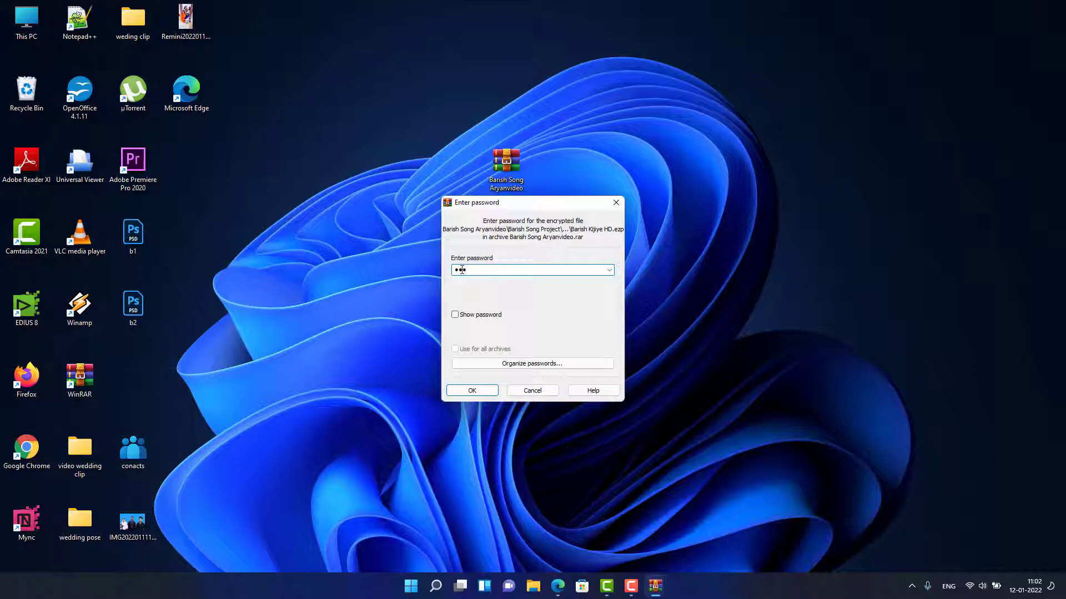
pyautogui.click(470, 391)
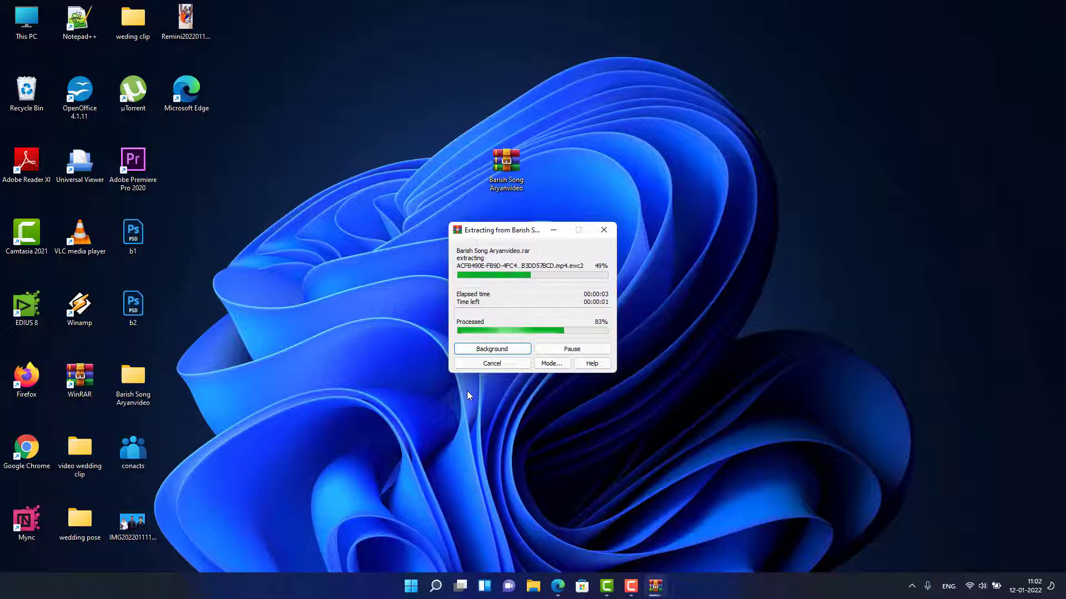
pyautogui.moveTo(132, 391); pyautogui.dragTo(508, 248)
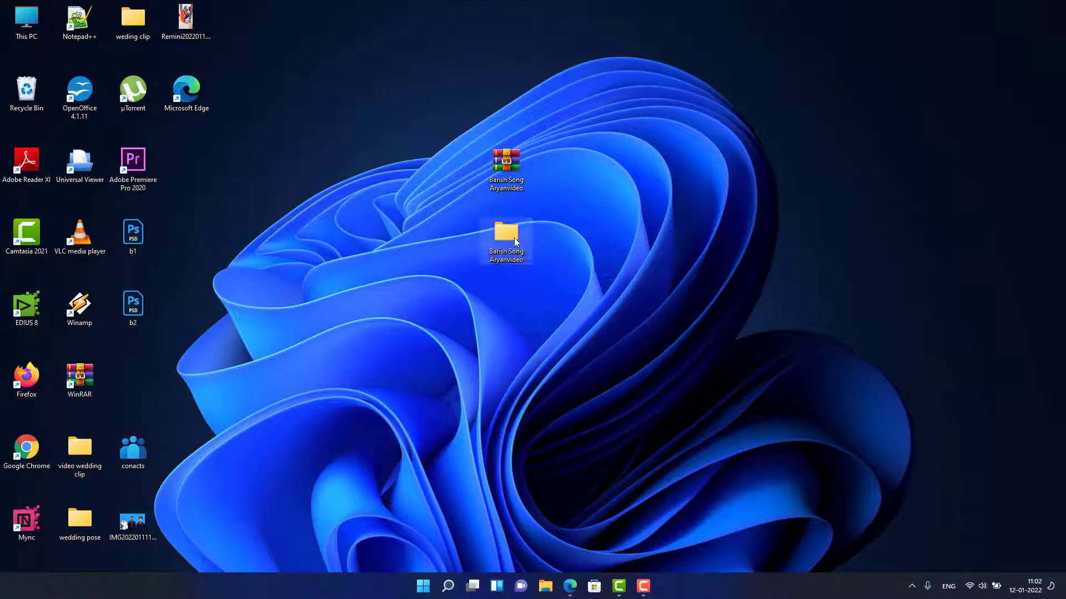
# - Inspect the contents of the Barish Song Project subfolder in the extracted folder, and close the window
pyautogui.doubleClick(506, 239)
pyautogui.click(721, 133)
pyautogui.doubleClick(720, 133)
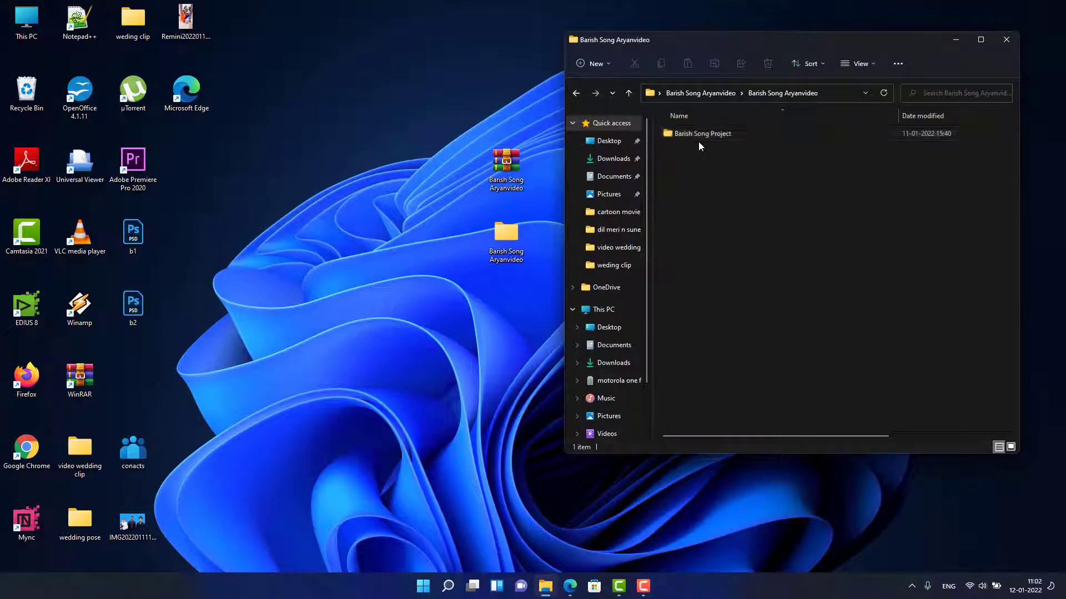
pyautogui.doubleClick(710, 133)
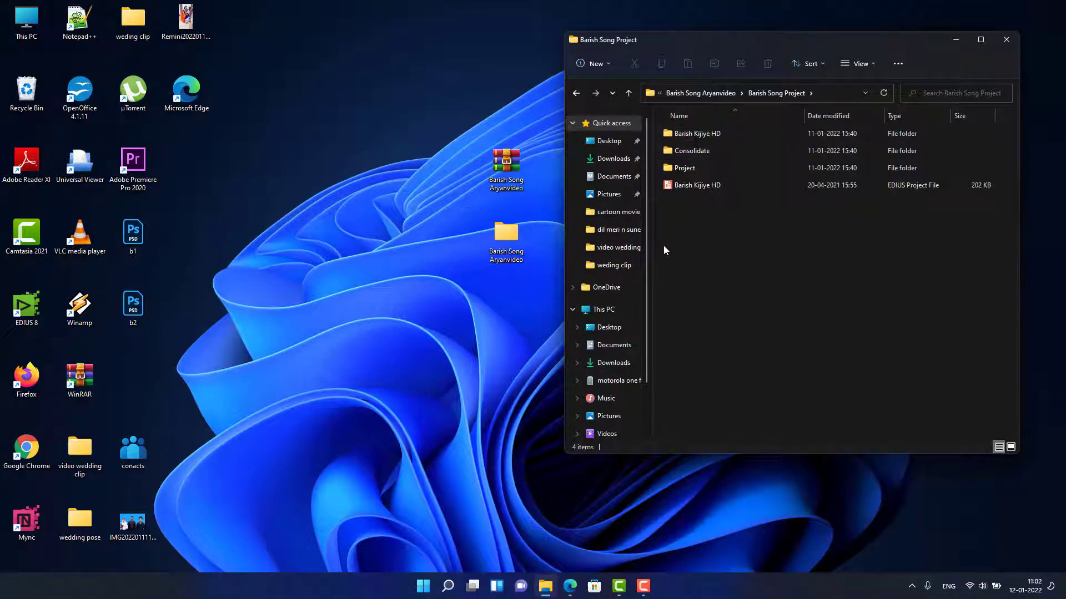
pyautogui.click(1002, 41)
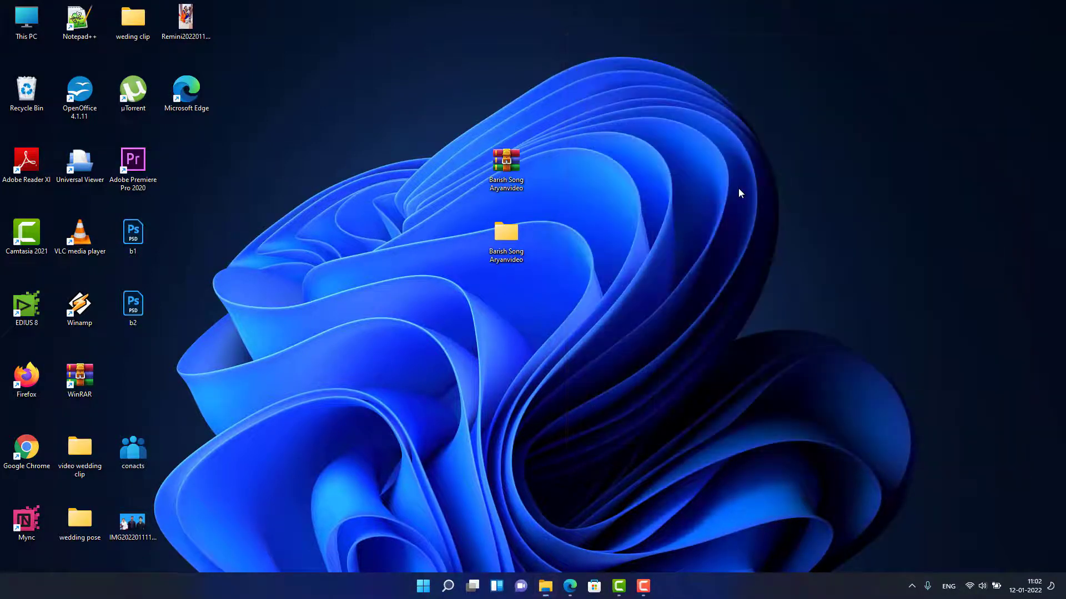
# - Launch EDIUS and open the Barish Kijiye HD project from the extracted Barish Song Project folder on the desktop
pyautogui.doubleClick(28, 298)
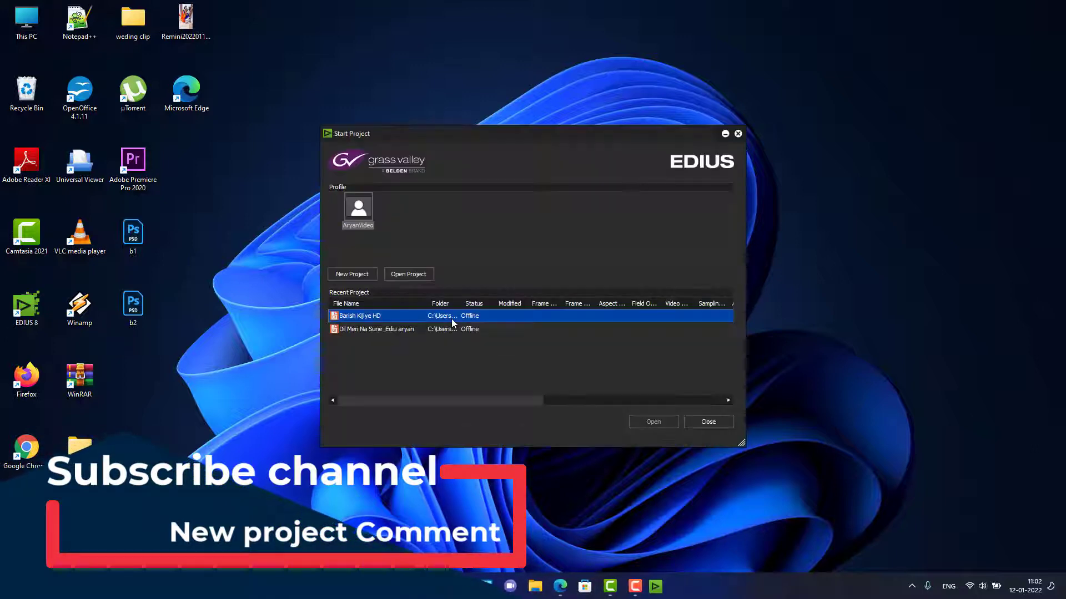
pyautogui.click(416, 277)
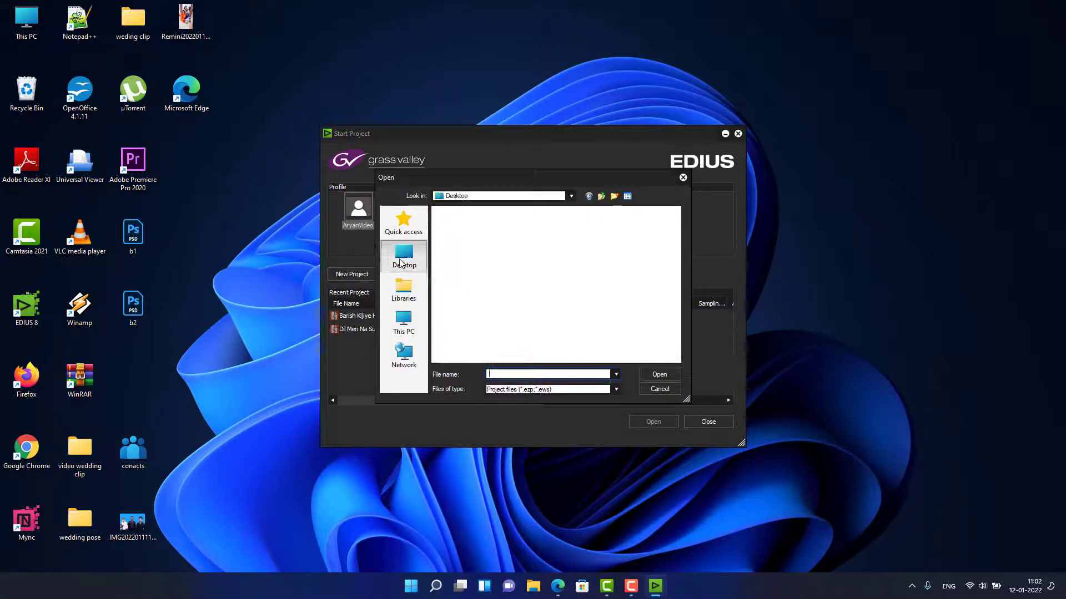
pyautogui.doubleClick(620, 293)
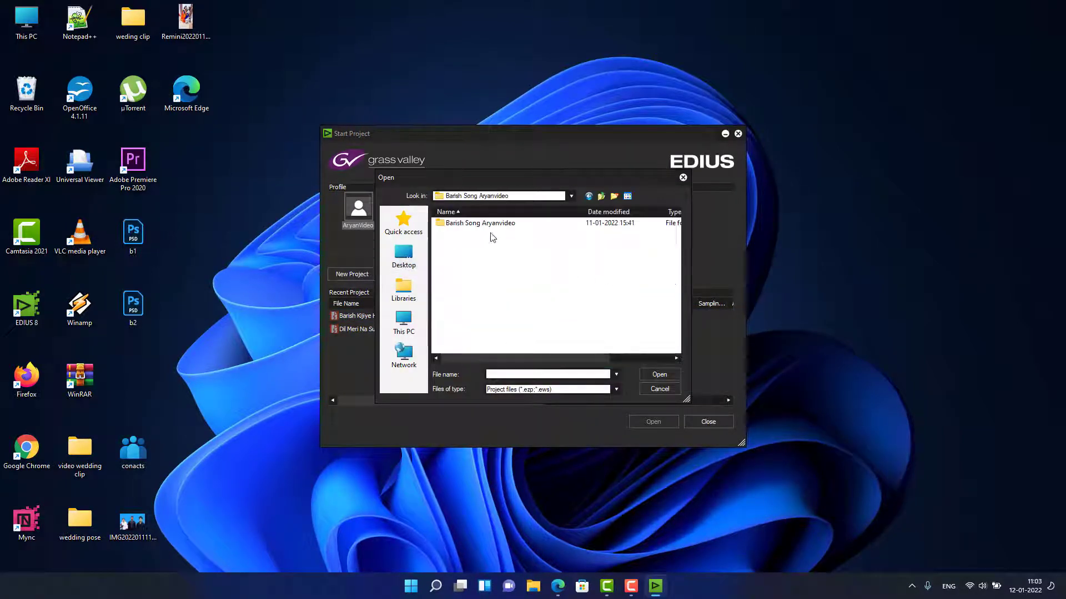
pyautogui.click(488, 225)
pyautogui.doubleClick(488, 223)
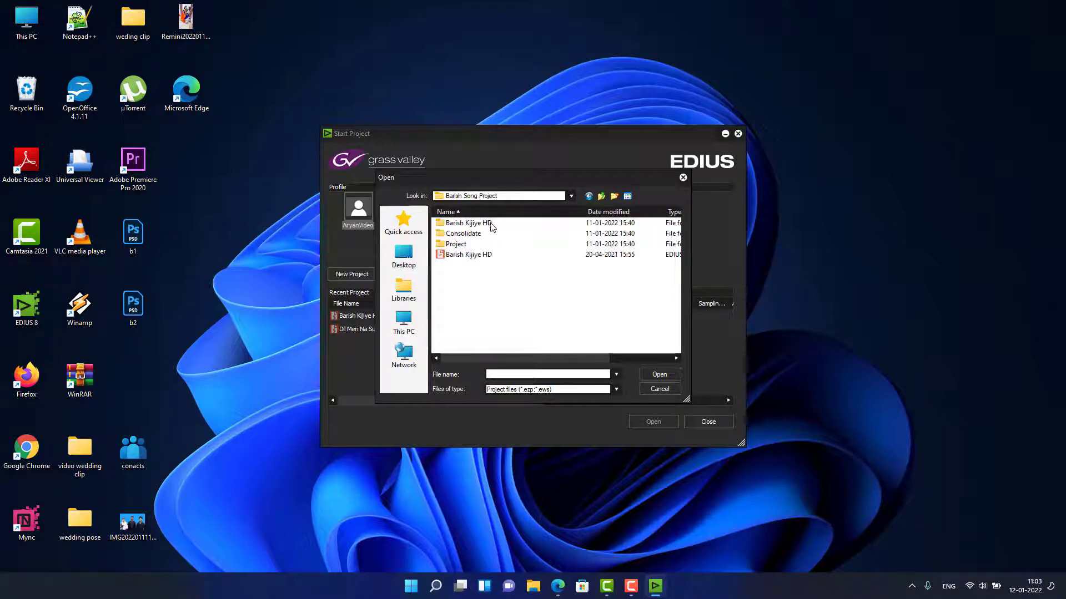
pyautogui.click(468, 256)
pyautogui.click(660, 374)
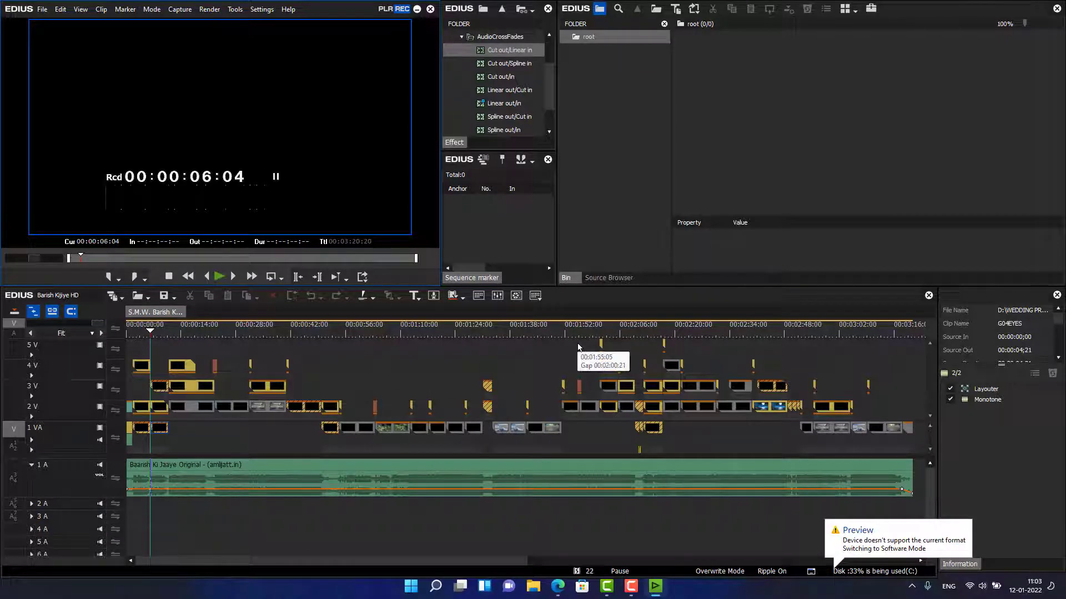
# - Scrub through the timeline to preview the project's template scenes, returning the playhead to about 00:00:03:18
pyautogui.click(203, 330)
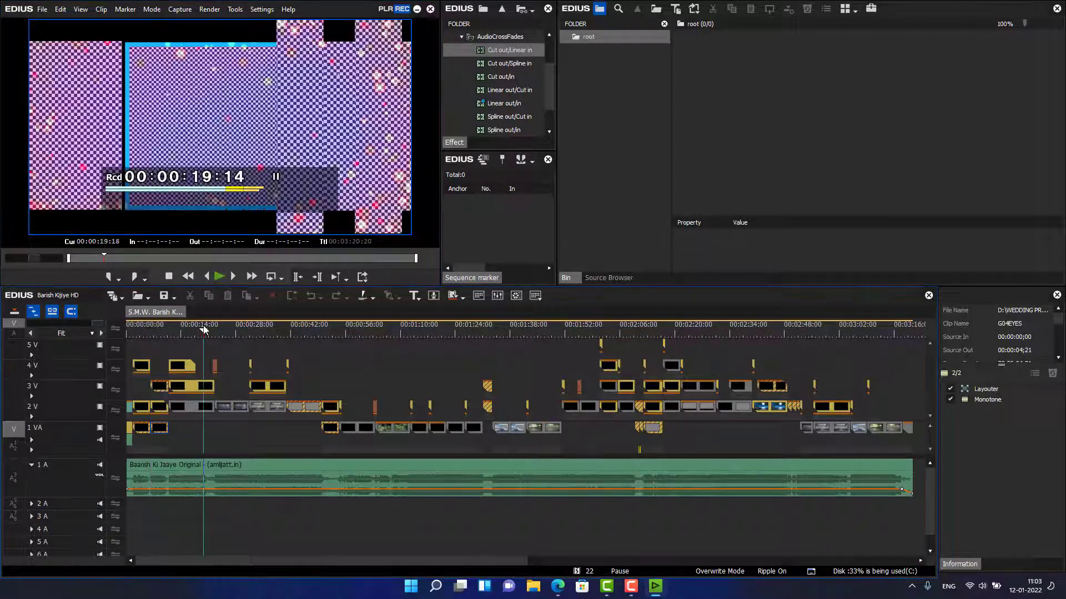
pyautogui.moveTo(211, 332); pyautogui.dragTo(515, 368)
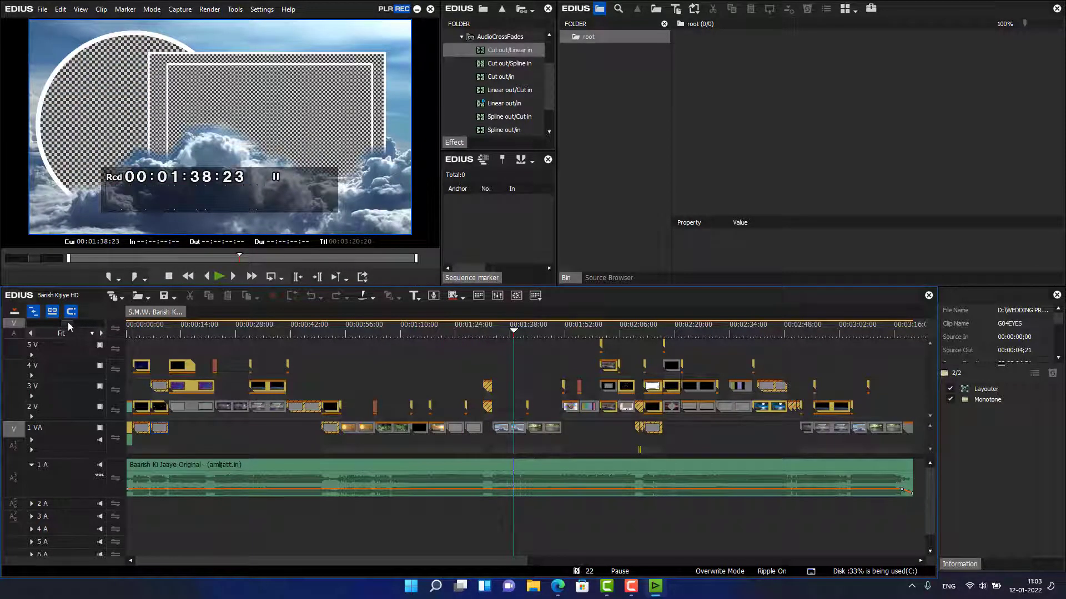
pyautogui.moveTo(68, 327); pyautogui.dragTo(132, 329)
pyautogui.moveTo(517, 331); pyautogui.dragTo(141, 362)
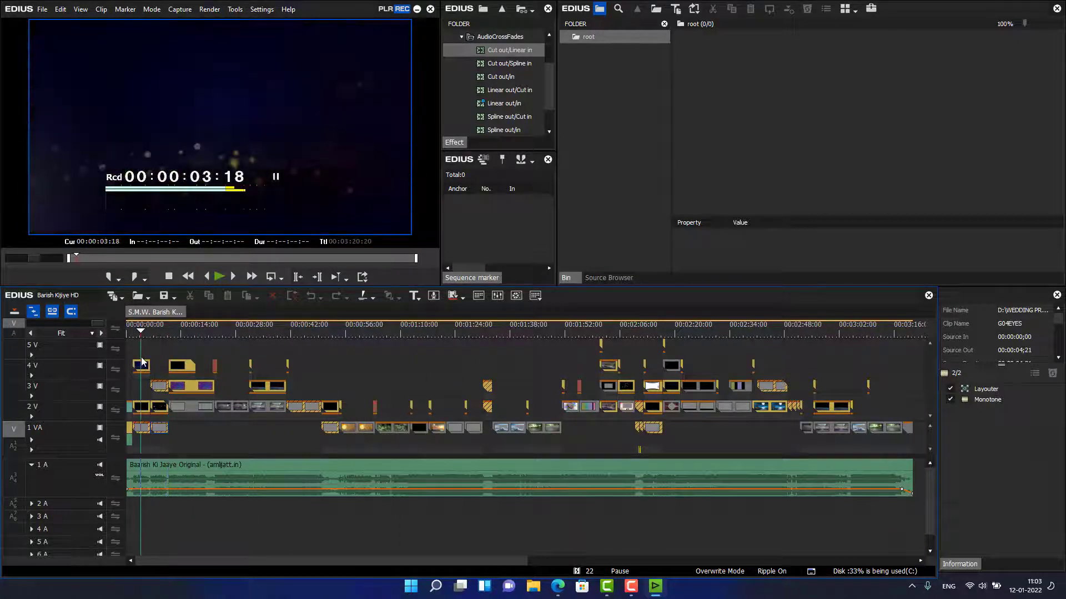
# - Open the list of offline clips to restore and relink B01.mp4 to b1 from the video wedding clip folder
pyautogui.click(586, 572)
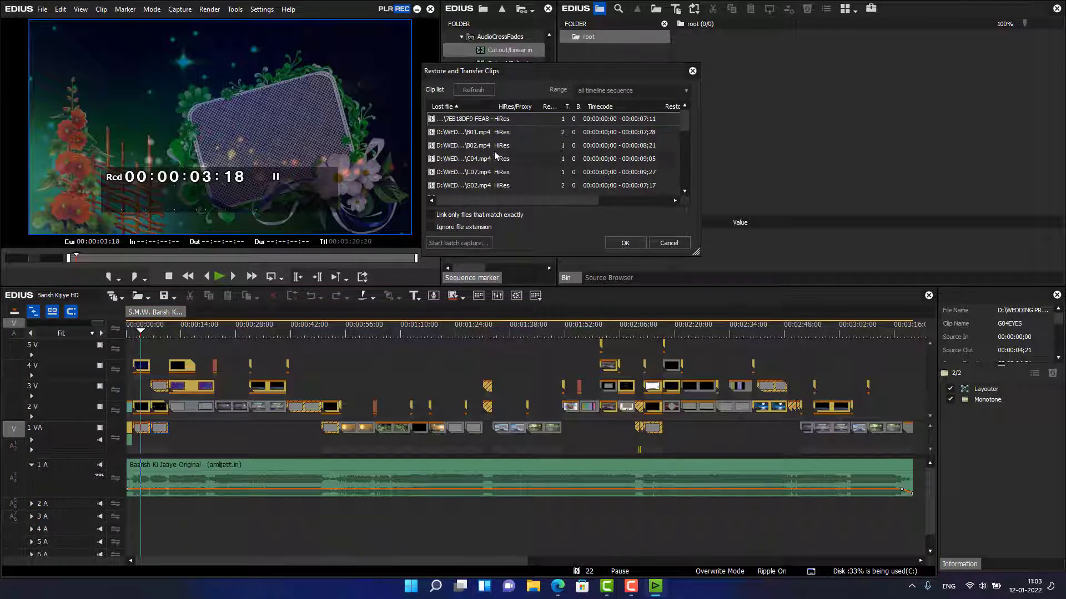
pyautogui.click(486, 136)
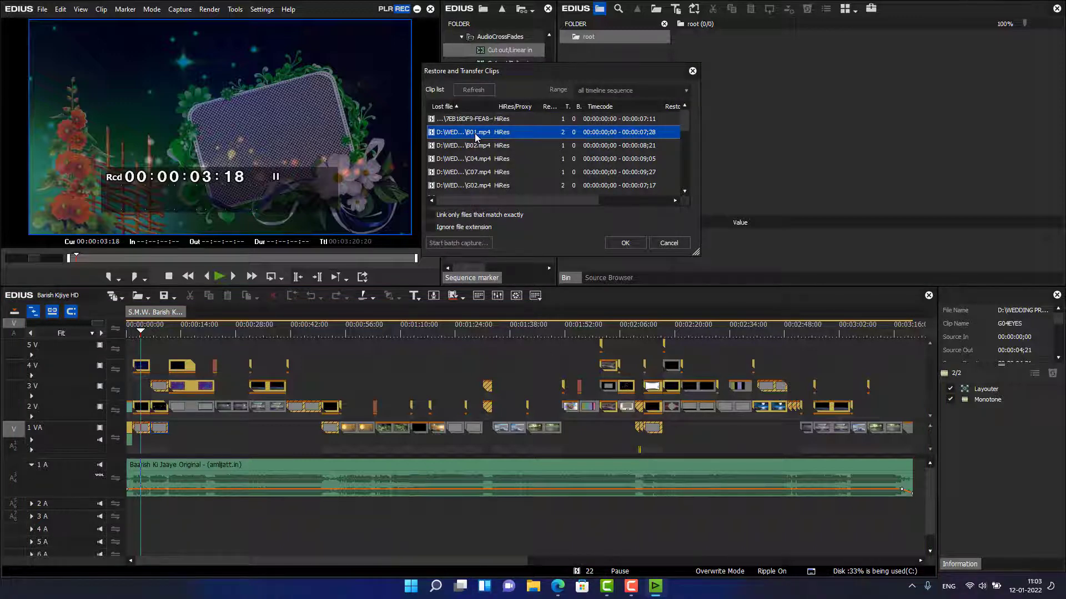
pyautogui.doubleClick(476, 135)
pyautogui.doubleClick(769, 144)
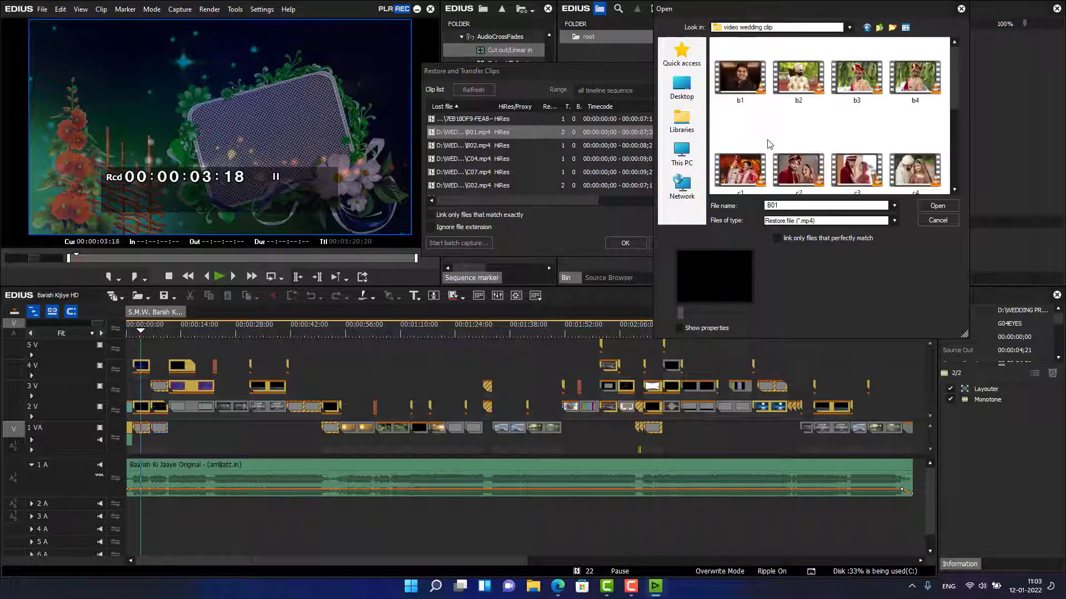
pyautogui.click(742, 90)
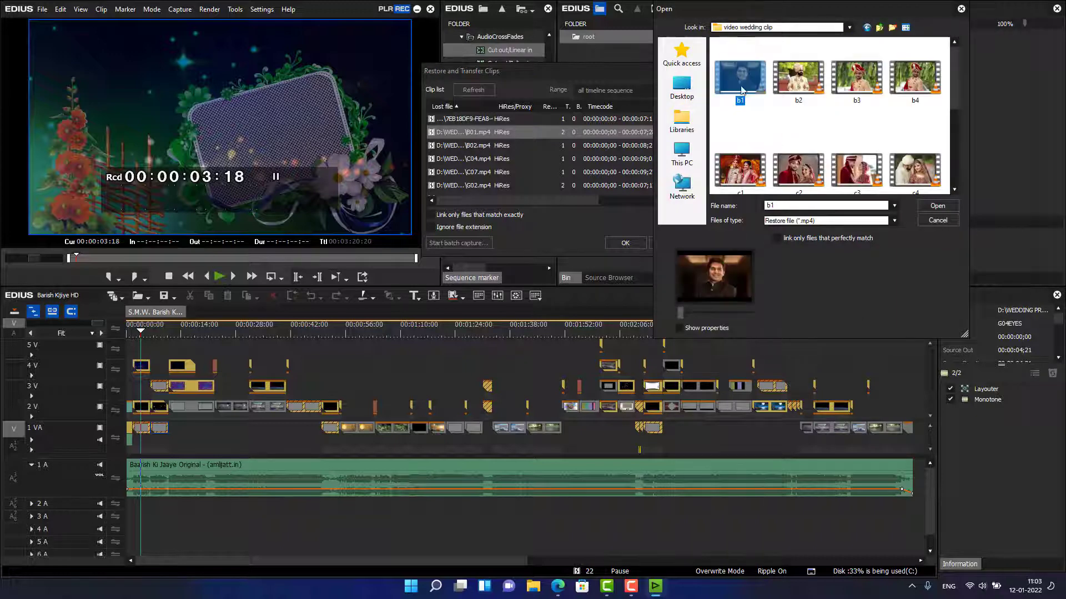
pyautogui.click(937, 209)
# - Relink the missing clips B02.mp4 and C04.mp4 to replacement videos from the video wedding clip folder
pyautogui.doubleClick(487, 158)
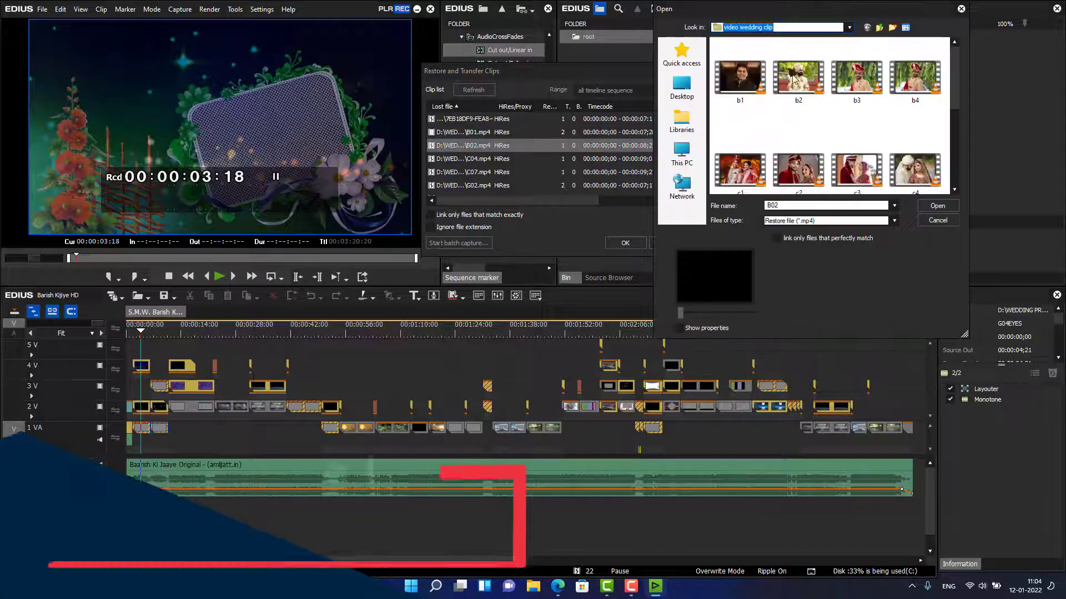
pyautogui.click(871, 92)
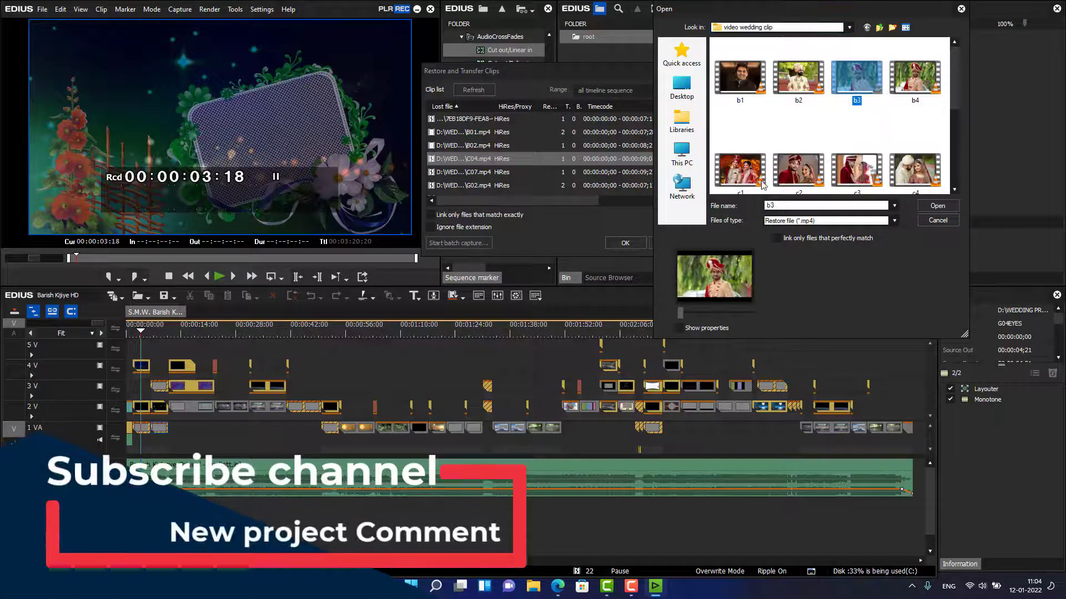
pyautogui.click(740, 169)
pyautogui.click(937, 205)
# - Relink the missing clips C07.mp4 and G02.mp4 to replacement videos from the video wedding clip folder
pyautogui.doubleClick(486, 172)
pyautogui.click(799, 169)
pyautogui.click(937, 205)
pyautogui.doubleClick(487, 185)
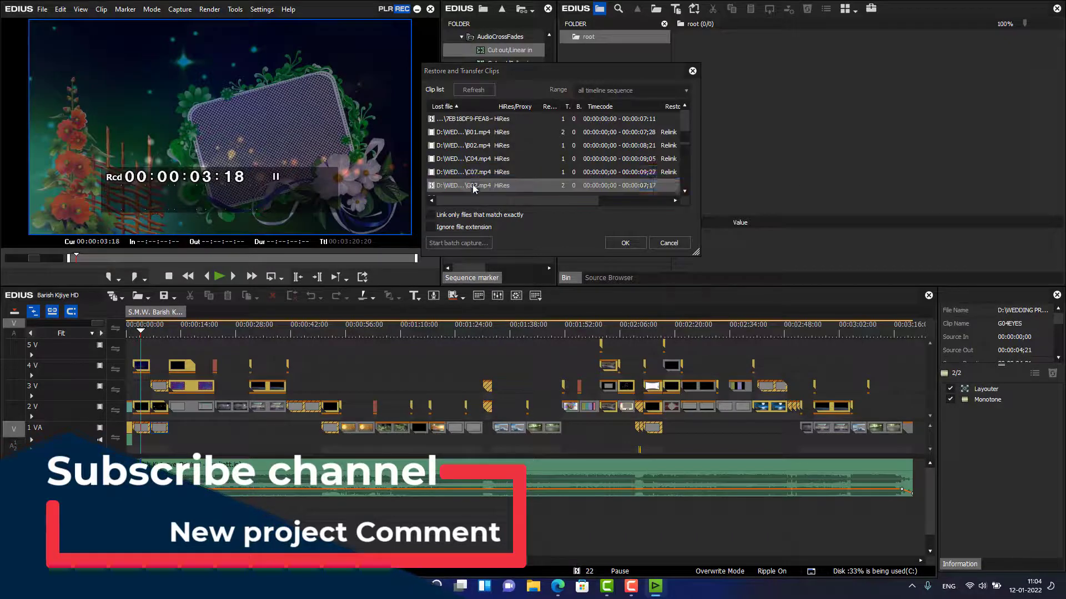
pyautogui.click(800, 69)
pyautogui.click(937, 206)
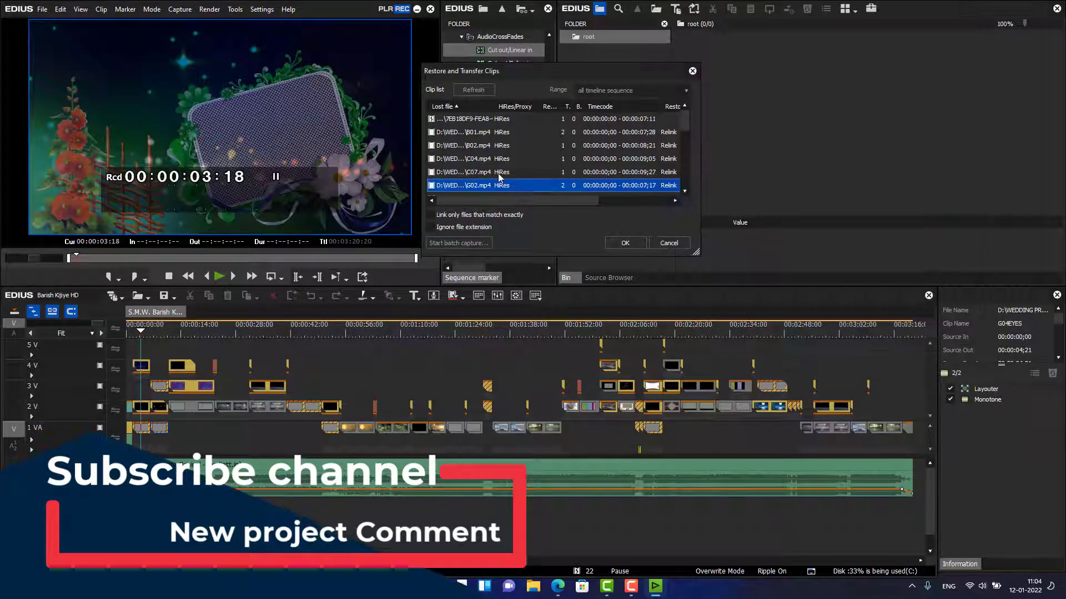
# - Relink the missing G07.mp4 and the second B01.mp4 entry to replacement videos from the video wedding clip folder
pyautogui.doubleClick(486, 159)
pyautogui.click(899, 77)
pyautogui.click(936, 206)
pyautogui.doubleClick(487, 173)
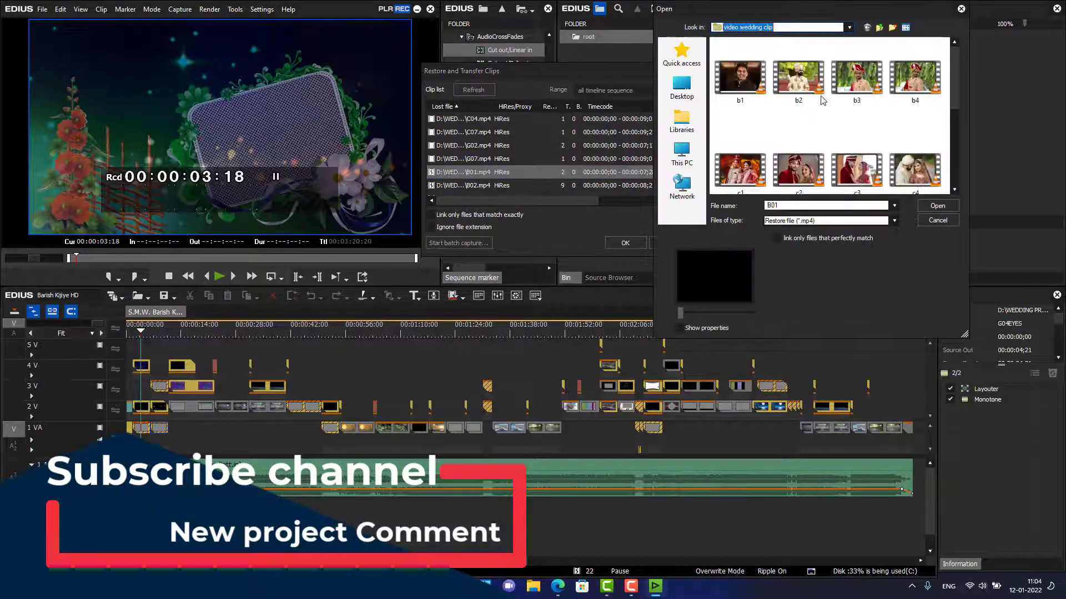
pyautogui.click(857, 78)
pyautogui.click(937, 205)
# - Relink the second B02.mp4 entry and the missing B03.mp4 to replacement videos from the video wedding clip folder
pyautogui.doubleClick(487, 185)
pyautogui.click(923, 80)
pyautogui.click(937, 206)
pyautogui.doubleClick(487, 158)
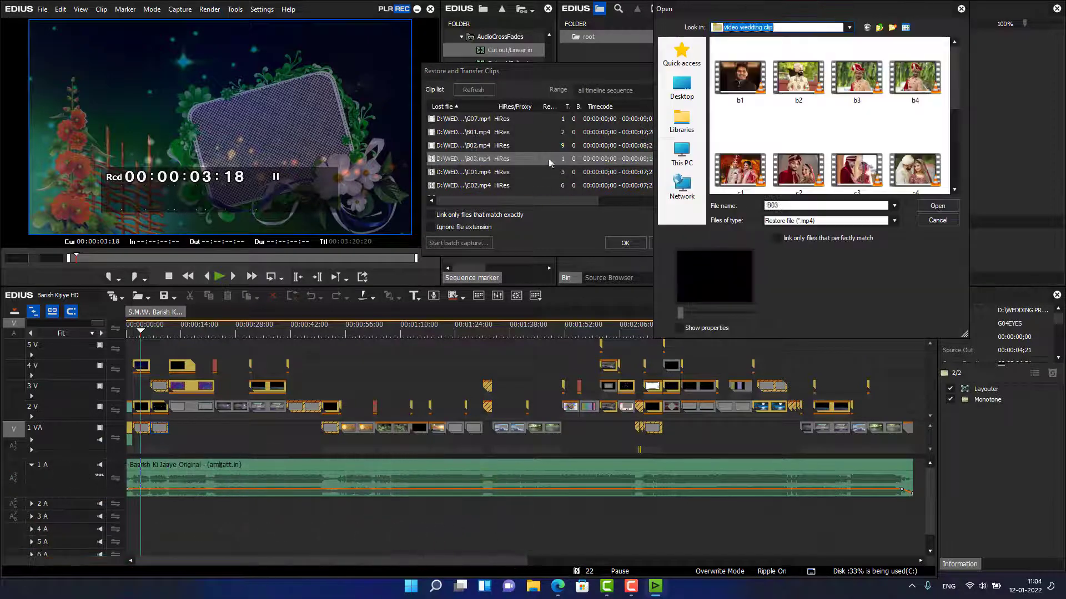
pyautogui.click(798, 78)
pyautogui.click(936, 205)
# - Relink the missing clips C01.mp4 and C02.mp4 to replacement videos from the video wedding clip folder
pyautogui.doubleClick(486, 172)
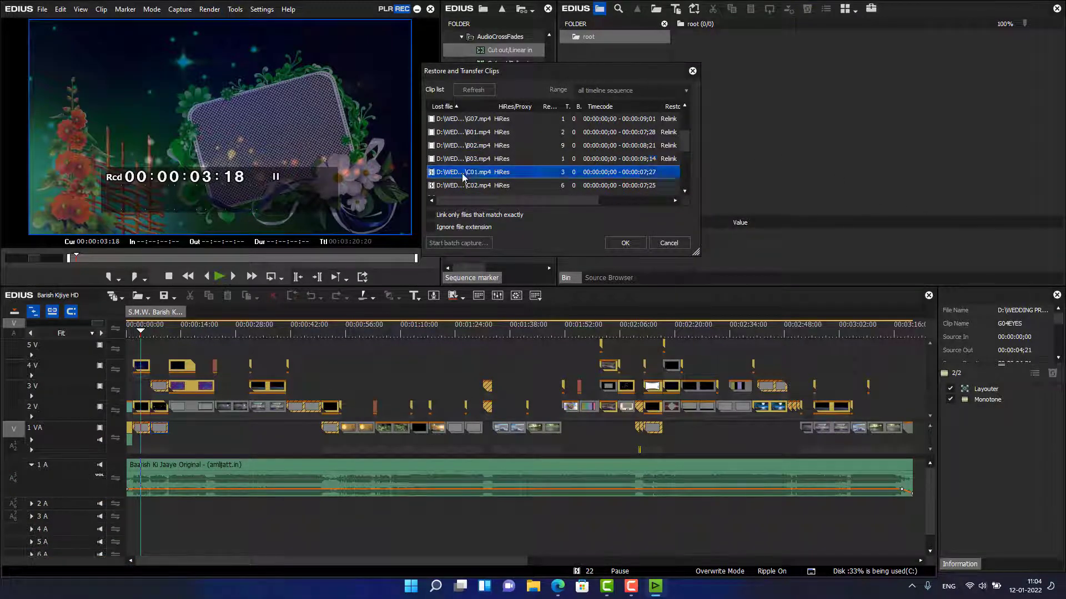
pyautogui.click(857, 78)
pyautogui.click(937, 205)
pyautogui.doubleClick(487, 185)
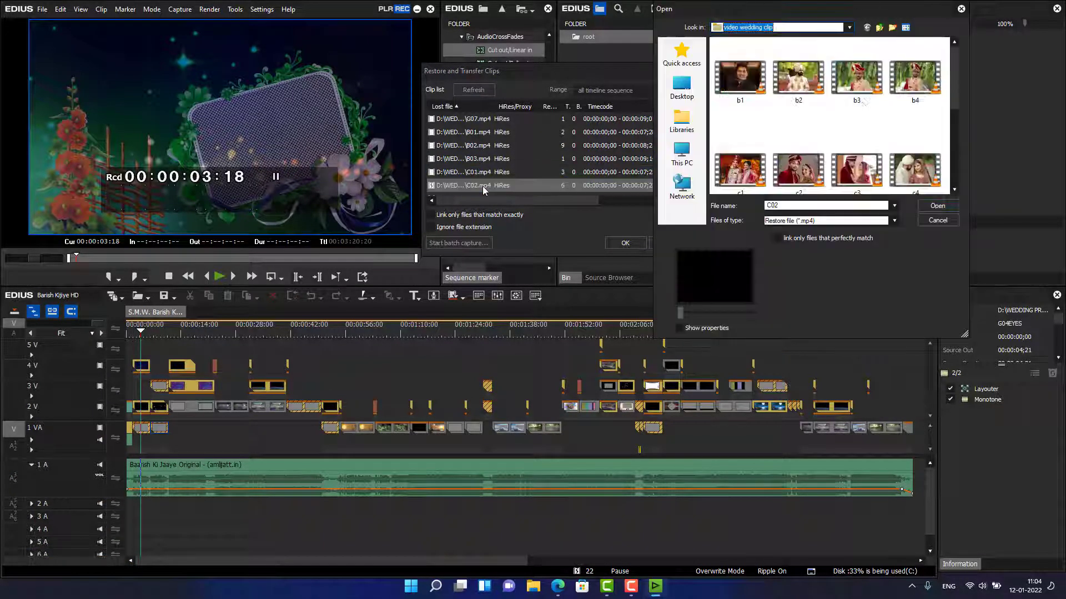
pyautogui.click(913, 166)
pyautogui.click(937, 205)
# - Relink the missing C03.mp4 to c5 and the second C04.mp4 entry to a video from the video wedding clip folder
pyautogui.doubleClick(494, 158)
pyautogui.click(856, 169)
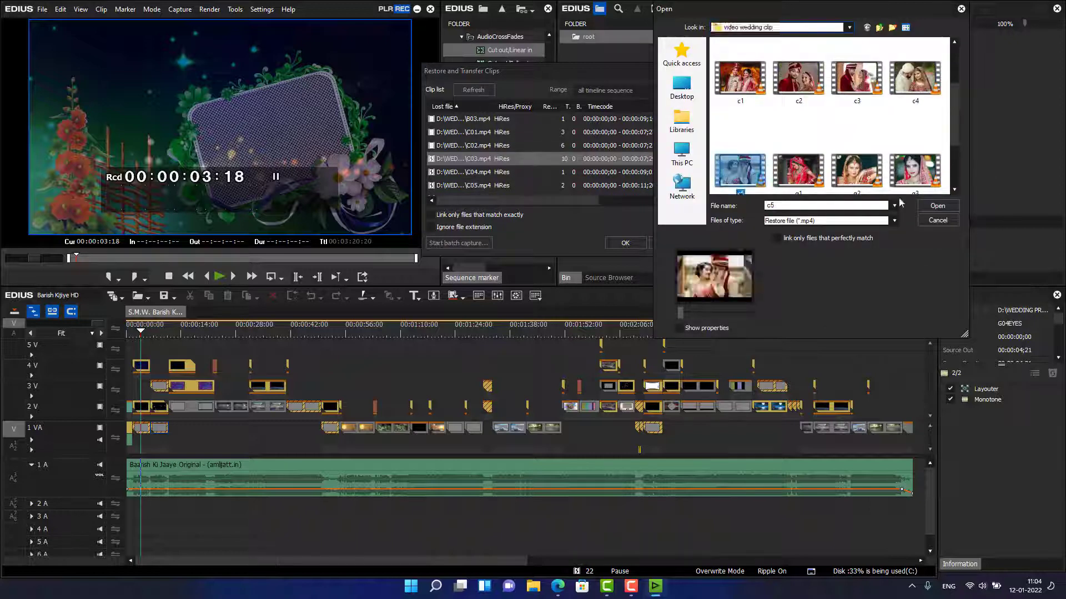
pyautogui.click(937, 205)
pyautogui.doubleClick(487, 172)
pyautogui.click(743, 169)
pyautogui.click(937, 206)
# - Relink the missing clips C05.mp4 and C06.mp4 to replacement videos from the video wedding clip folder
pyautogui.doubleClick(487, 186)
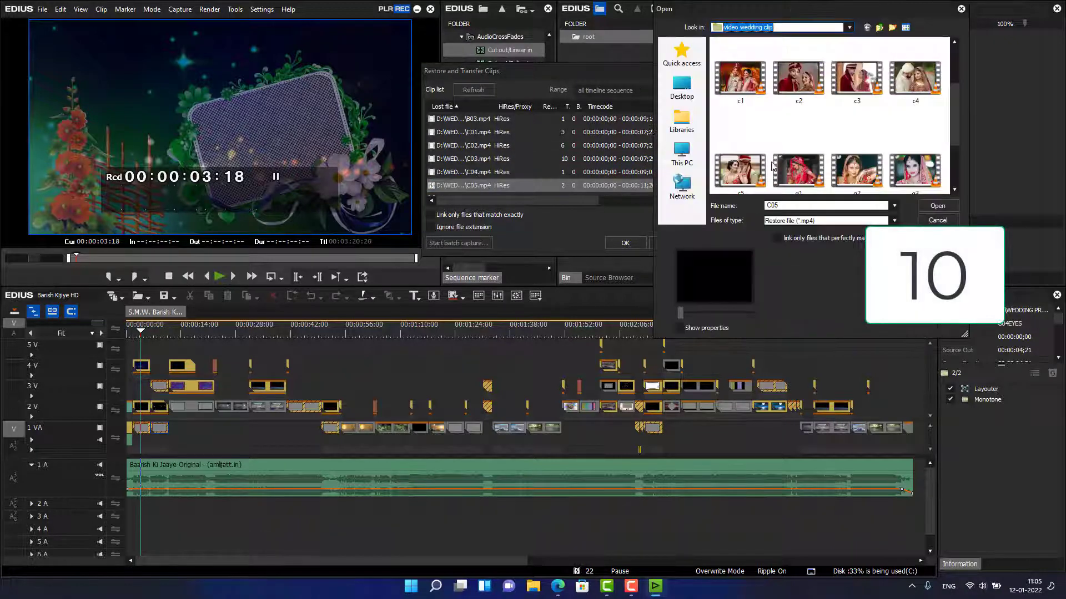
pyautogui.click(740, 170)
pyautogui.click(937, 206)
pyautogui.doubleClick(545, 162)
pyautogui.click(910, 169)
pyautogui.click(937, 205)
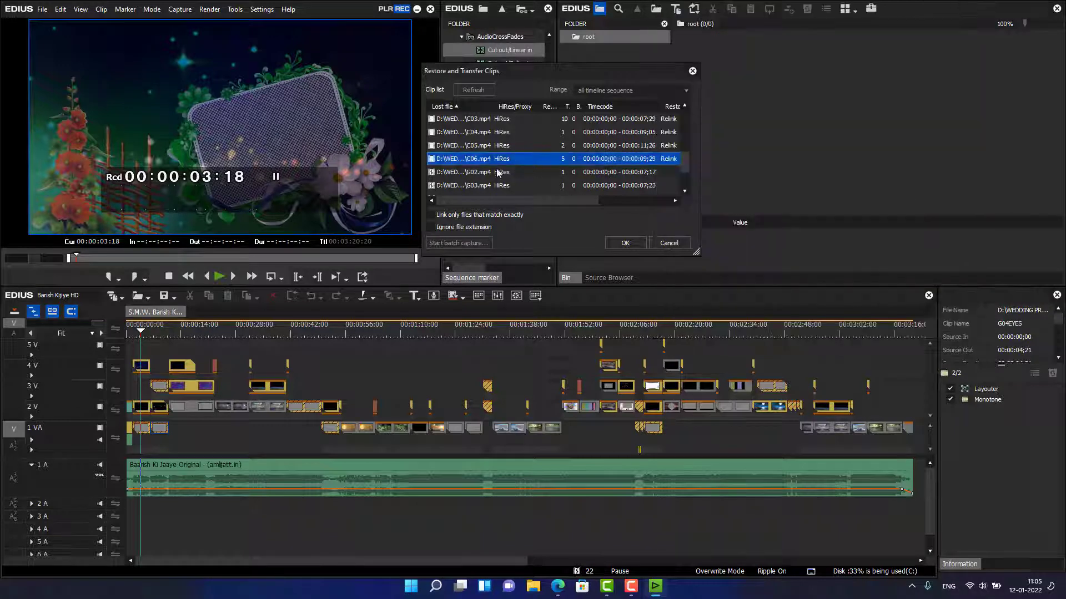
# - Relink the second G02.mp4 entry and the missing G03.mp4 to replacement videos from the video wedding clip folder
pyautogui.doubleClick(487, 172)
pyautogui.click(798, 75)
pyautogui.click(937, 205)
pyautogui.doubleClick(486, 186)
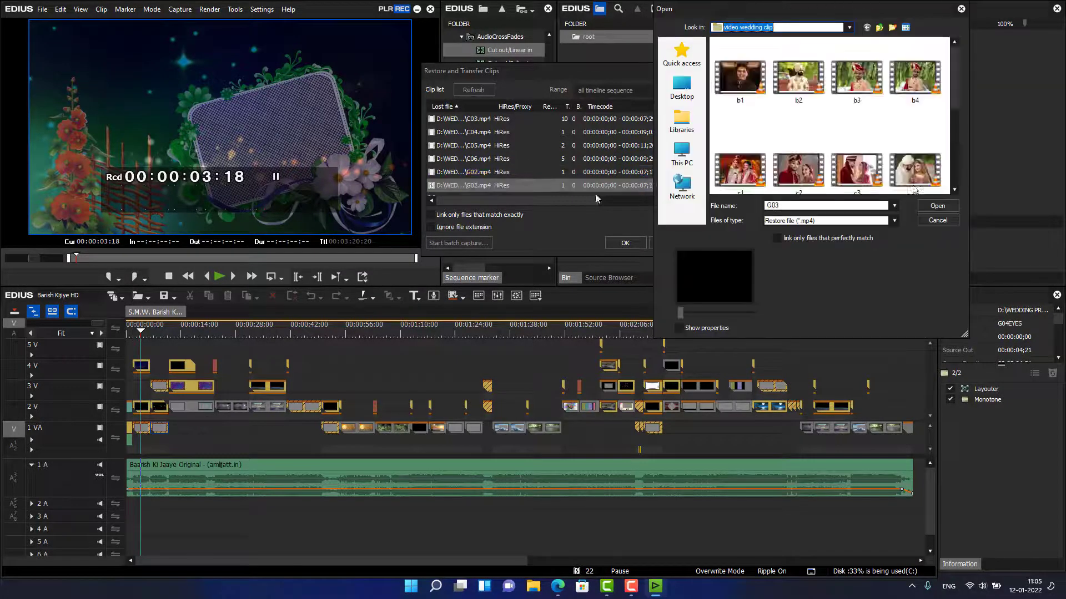
pyautogui.click(914, 75)
pyautogui.click(937, 206)
# - Relink the missing G05.mp4 to g2 from the video wedding clip folder
pyautogui.scroll(-1, 515, 188)
pyautogui.doubleClick(487, 172)
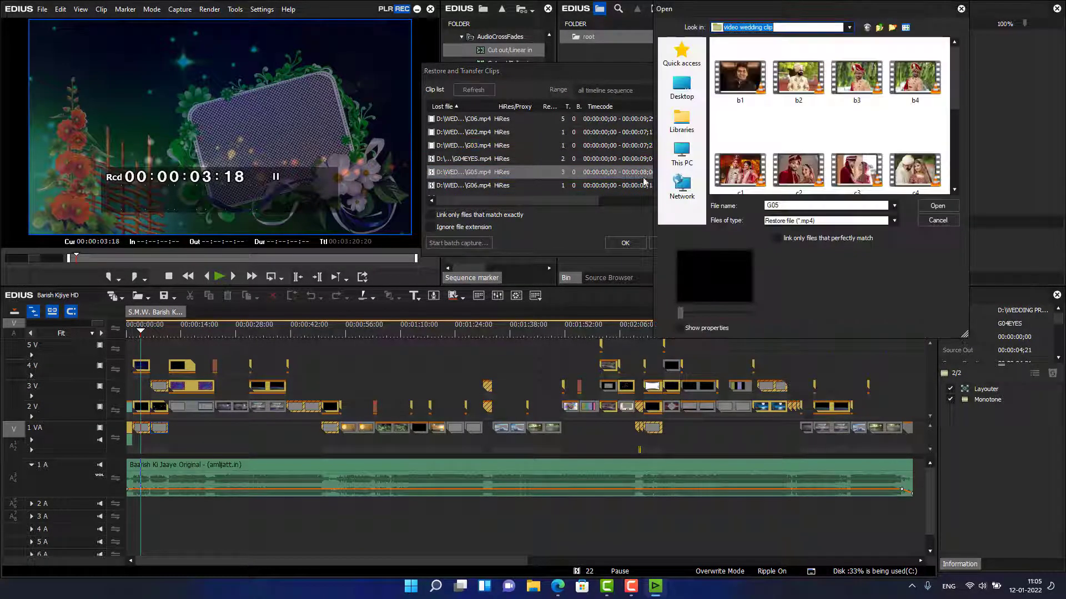
pyautogui.scroll(-2, 833, 138)
pyautogui.click(857, 75)
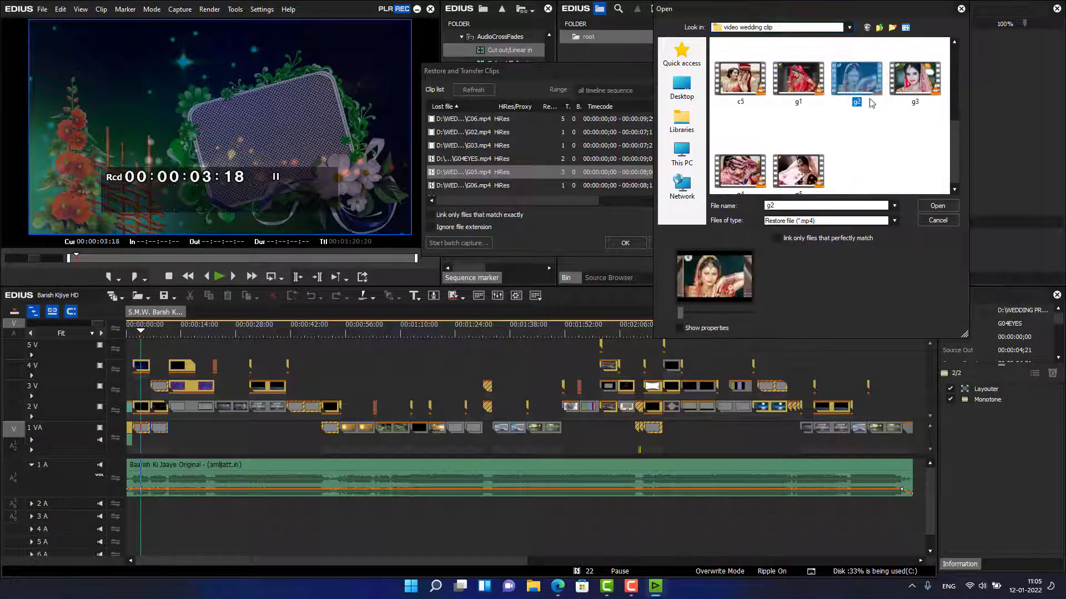
pyautogui.click(937, 205)
# - Relink the missing G06.mp4 to g4 from the video wedding clip folder and apply all the relinks made so far
pyautogui.doubleClick(486, 186)
pyautogui.scroll(-2, 833, 139)
pyautogui.click(739, 170)
pyautogui.click(937, 206)
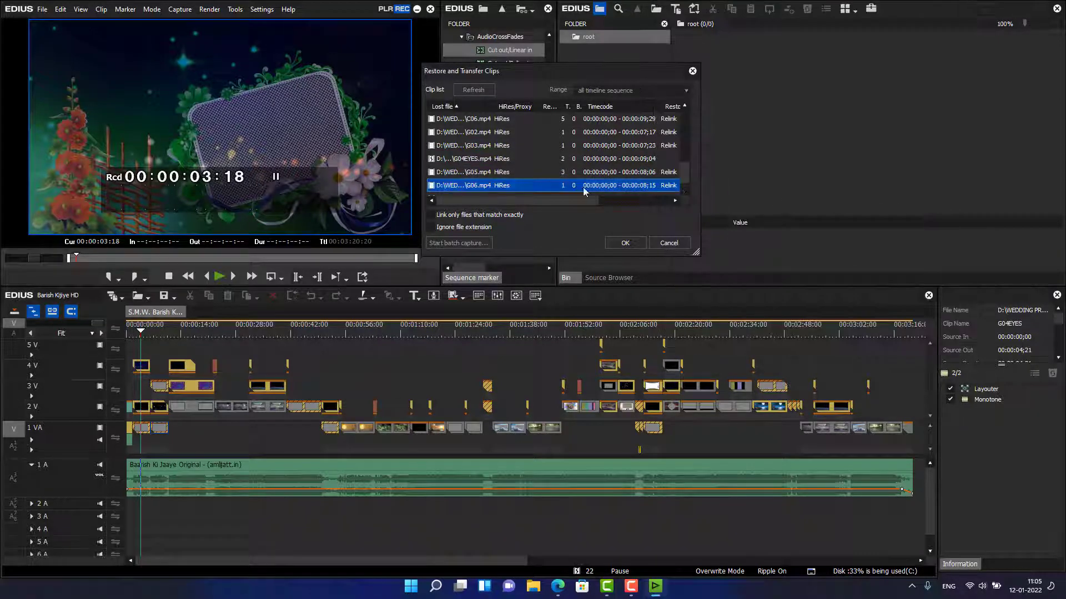
pyautogui.click(630, 243)
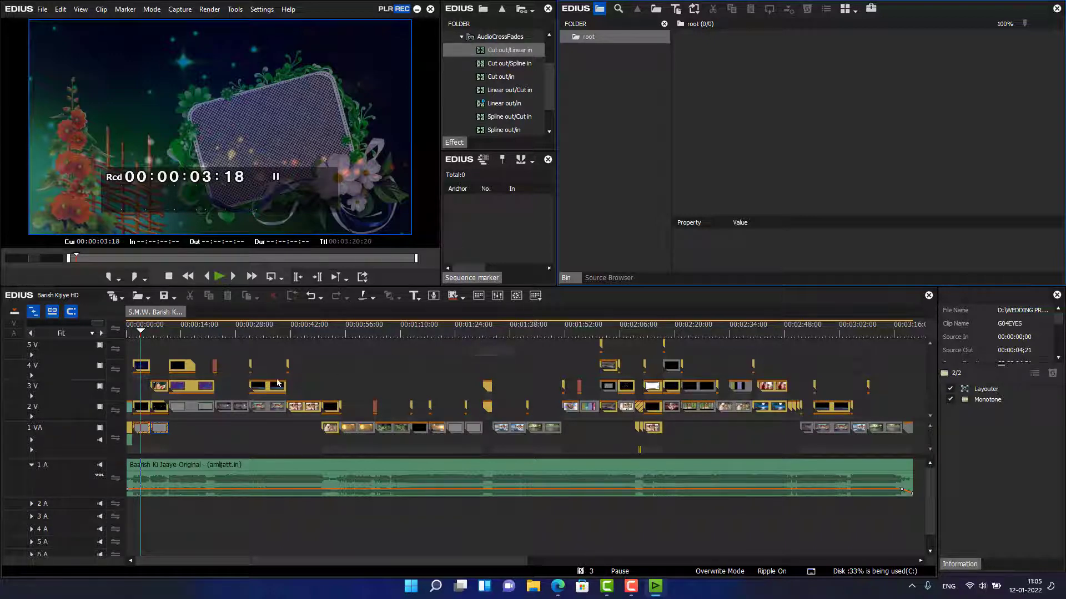
# - Preview the timeline at 00:00:17:21 and relink the still missing G04EYES.mp4 to g4
pyautogui.moveTo(169, 333); pyautogui.dragTo(202, 338)
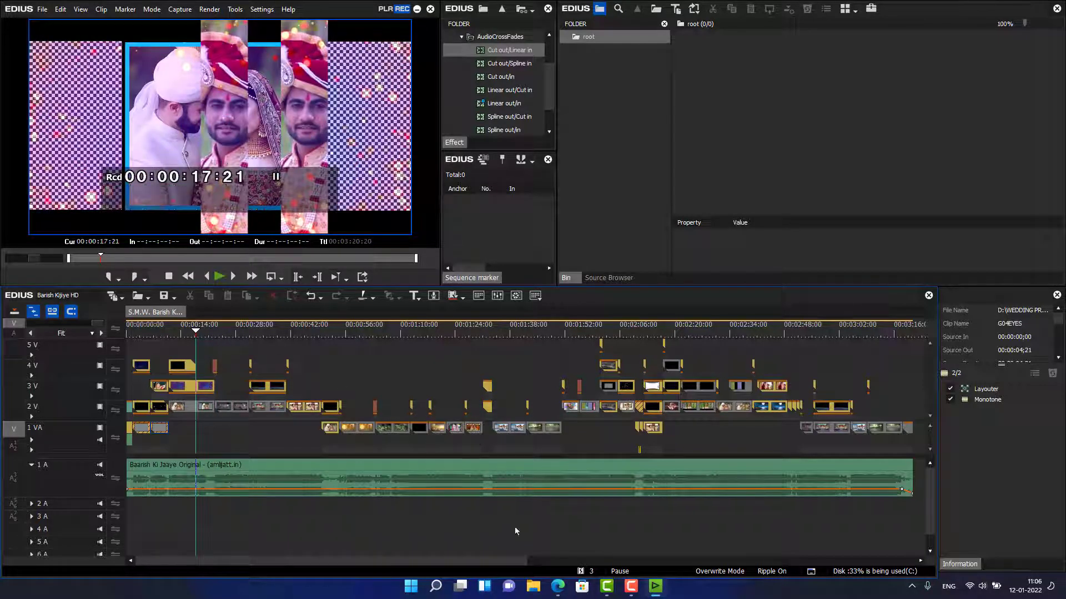
pyautogui.click(592, 573)
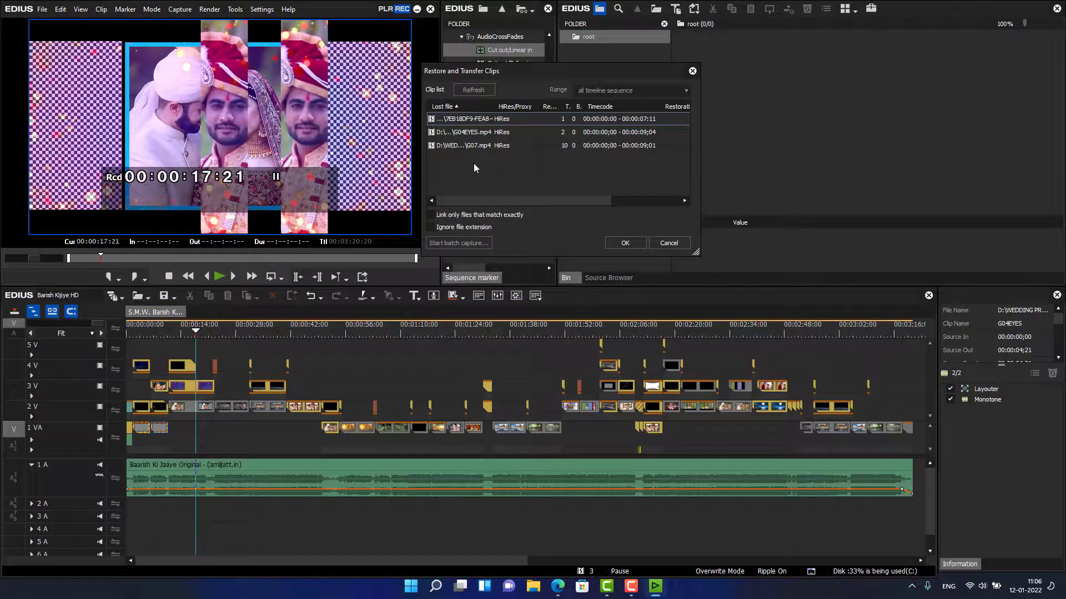
pyautogui.doubleClick(473, 133)
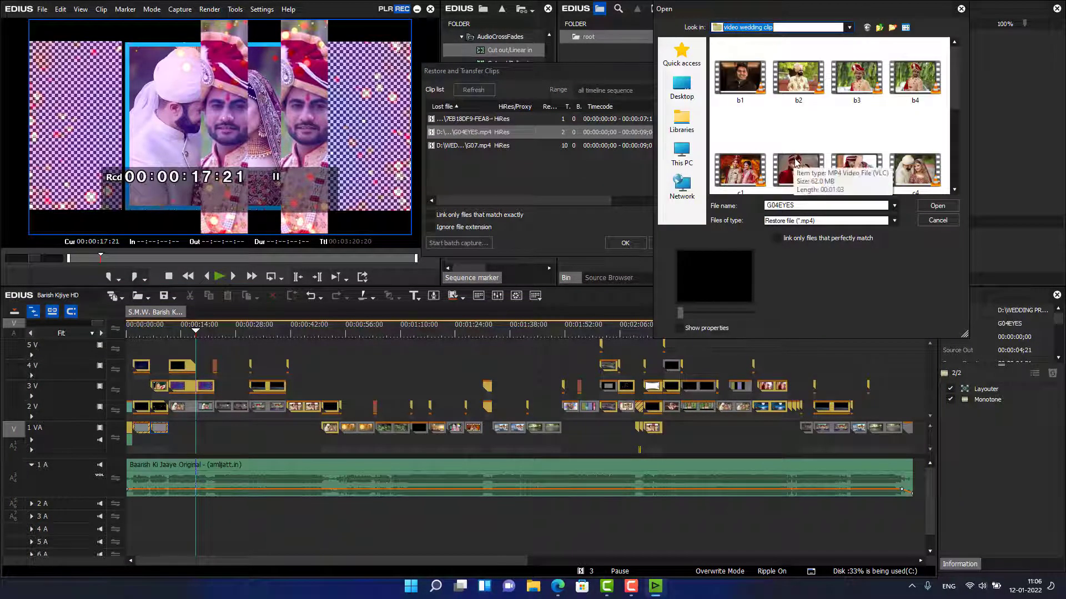
pyautogui.scroll(-3, 794, 158)
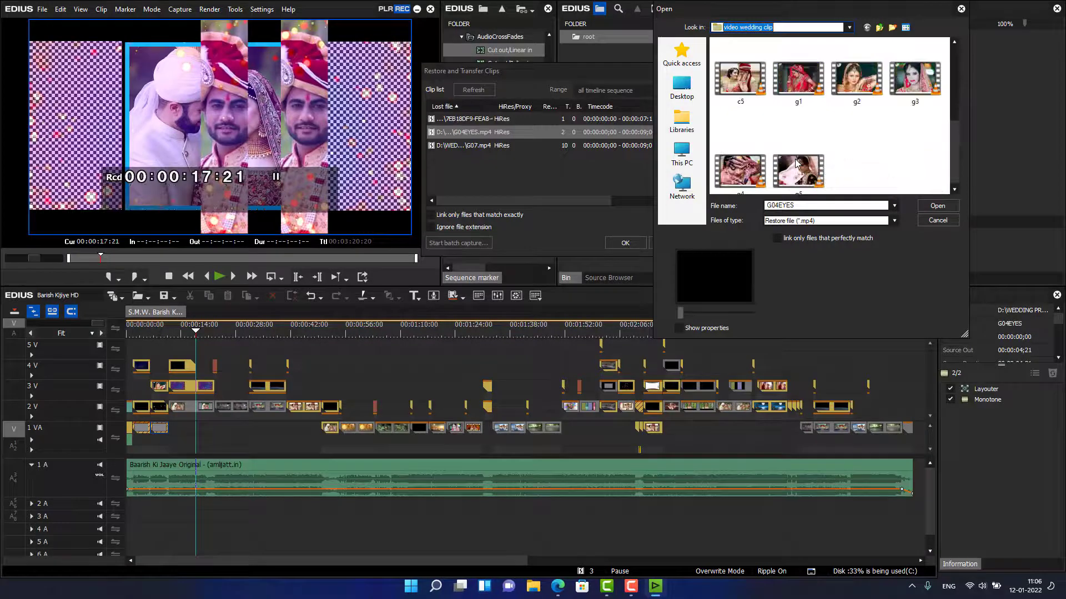
pyautogui.click(752, 172)
pyautogui.click(936, 206)
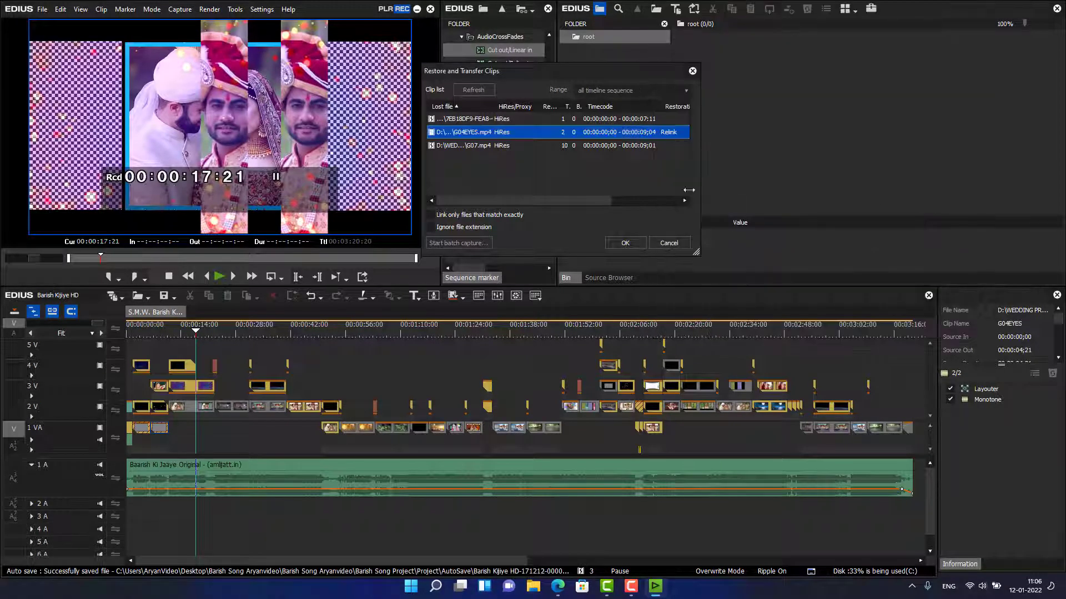
# - Relink the missing G07.mp4 to g4 from the video wedding clip folder and apply the restored links
pyautogui.doubleClick(475, 146)
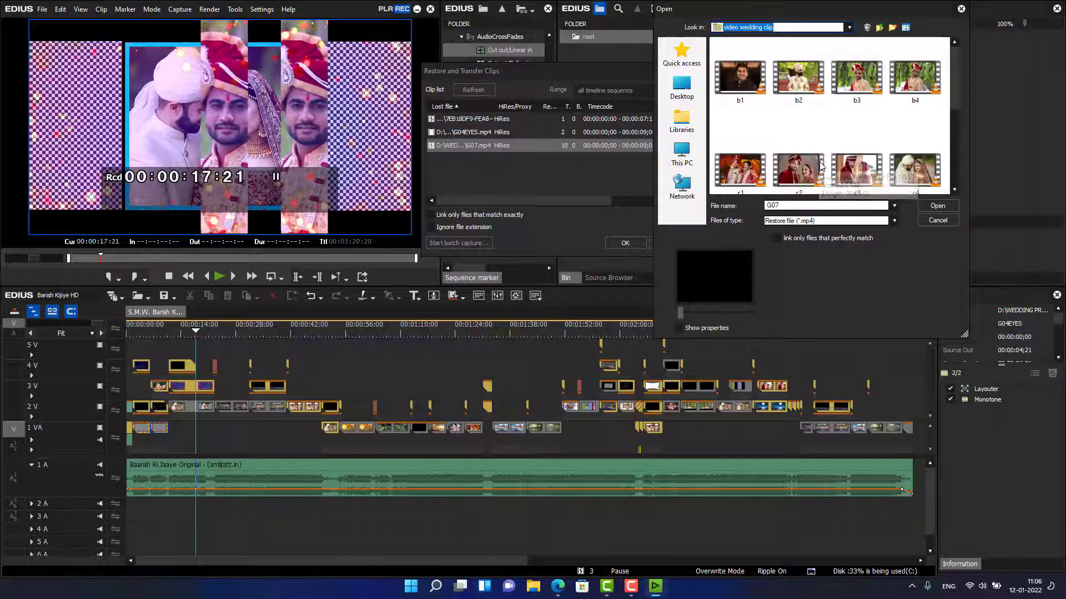
pyautogui.scroll(-2, 853, 161)
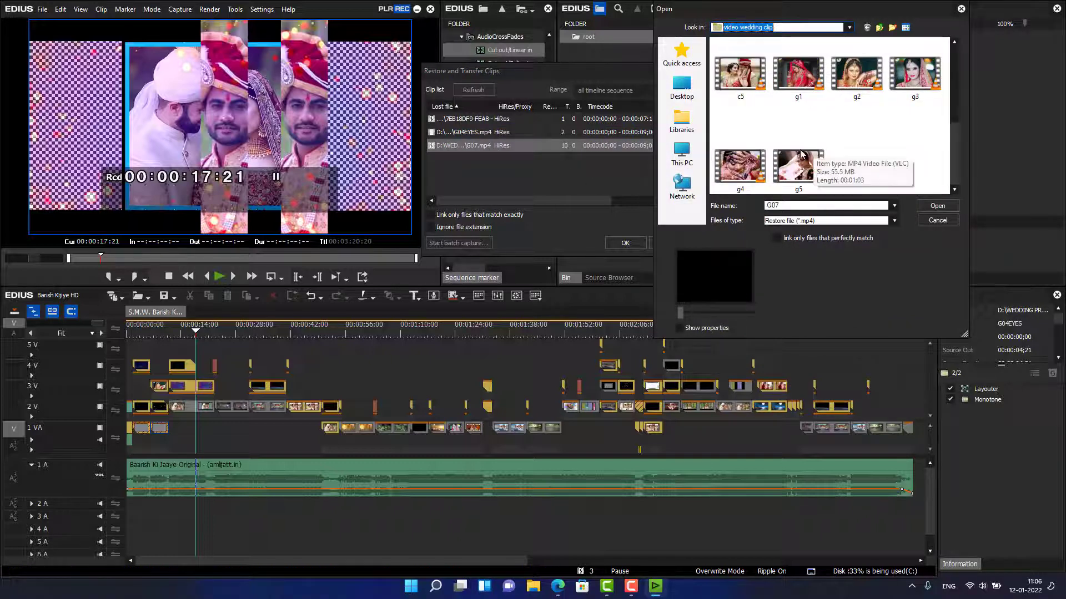
pyautogui.click(741, 171)
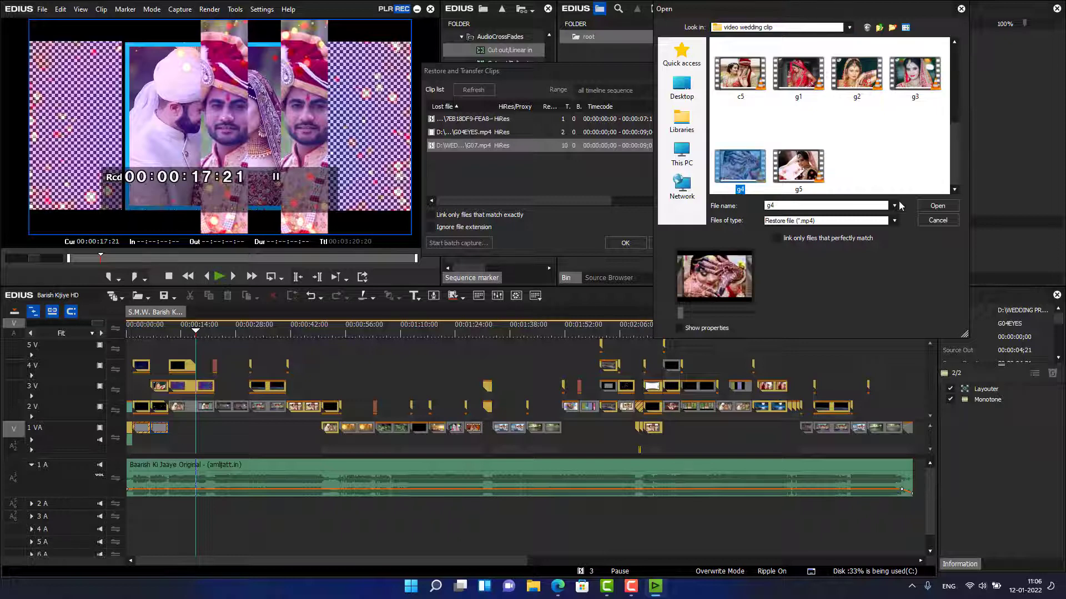
pyautogui.click(926, 204)
pyautogui.click(626, 243)
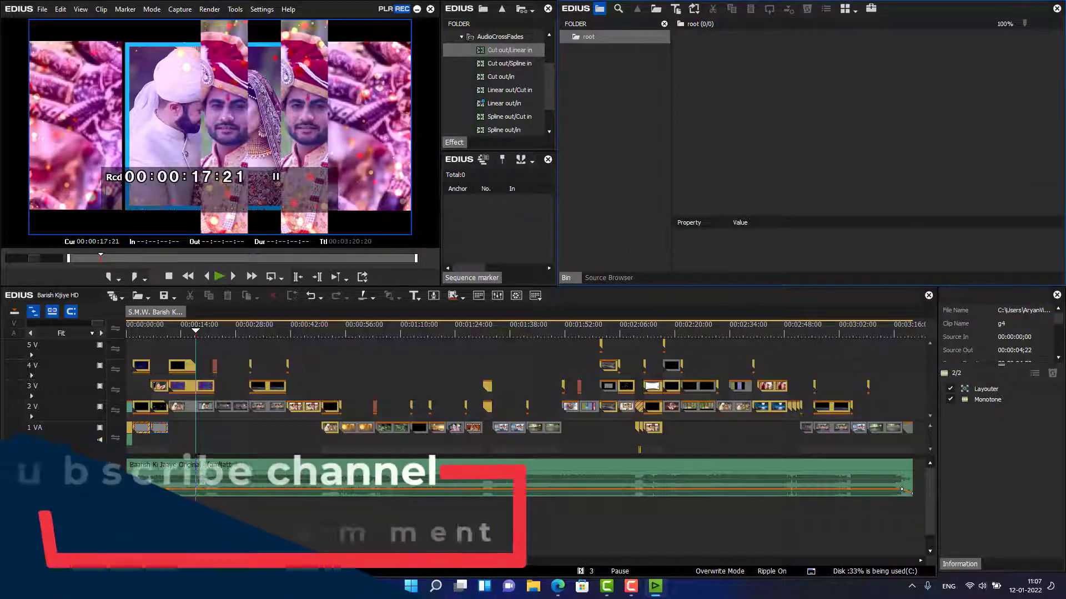
# - Scrub through the opening part of the timeline to check the relinked clips, and return the playhead to the start
pyautogui.click(143, 331)
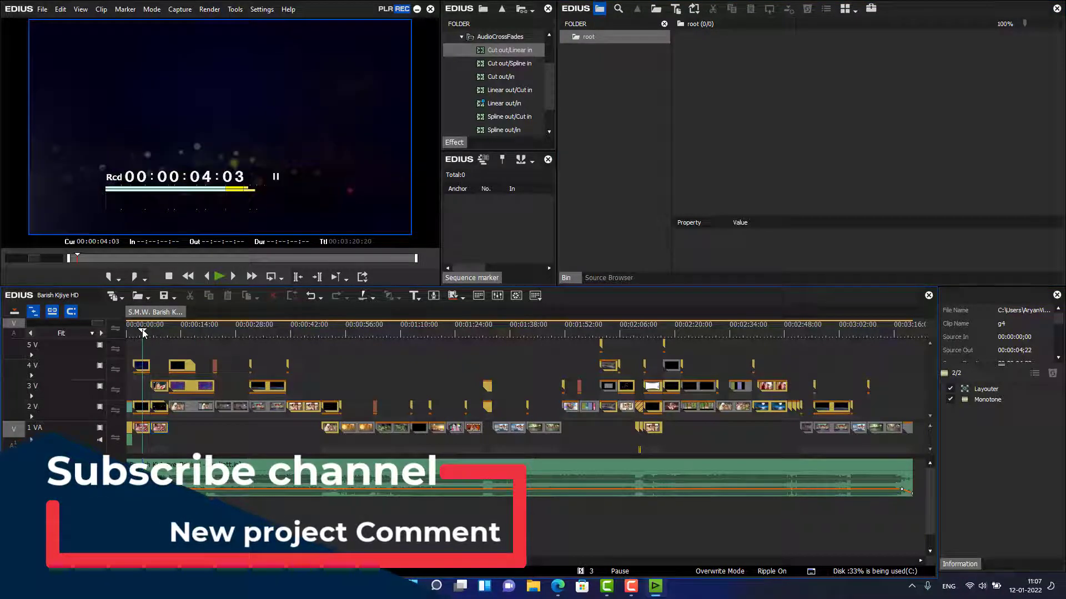
pyautogui.click(133, 332)
pyautogui.click(152, 338)
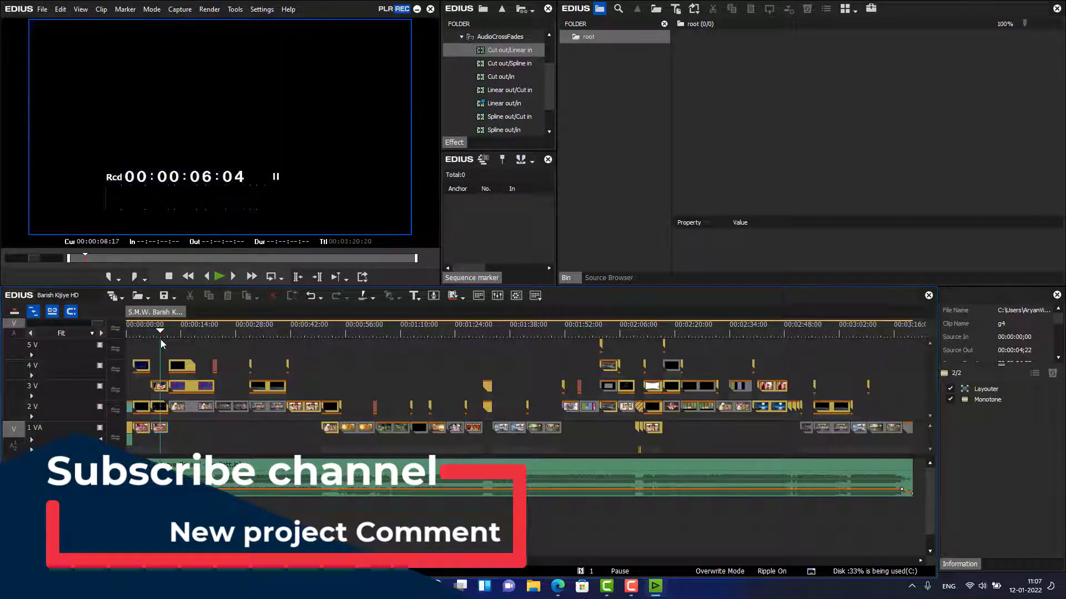
pyautogui.click(161, 339)
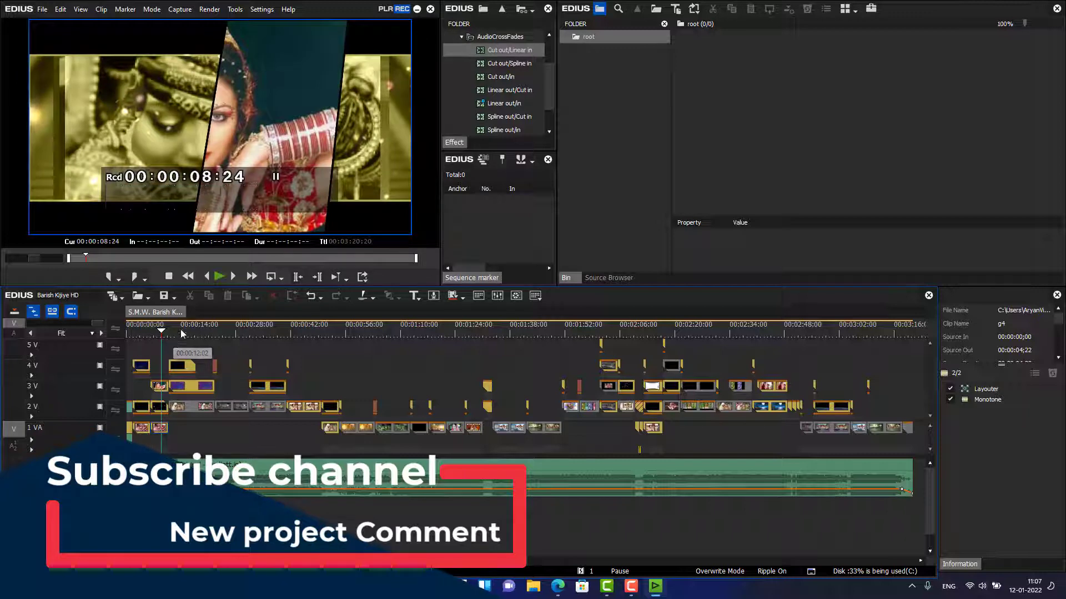
pyautogui.moveTo(156, 332); pyautogui.dragTo(235, 335)
pyautogui.moveTo(234, 335); pyautogui.dragTo(122, 435)
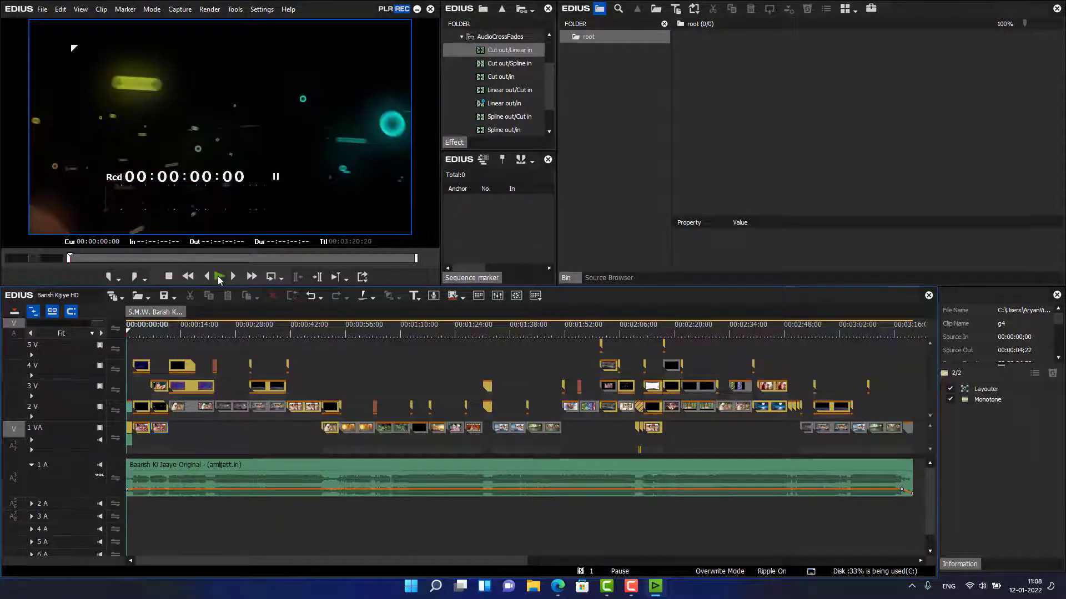
# - Mute audio track 1 A while playing the sequence from the start, and scrub through the rest to its end at 00:03:20:20
pyautogui.click(220, 277)
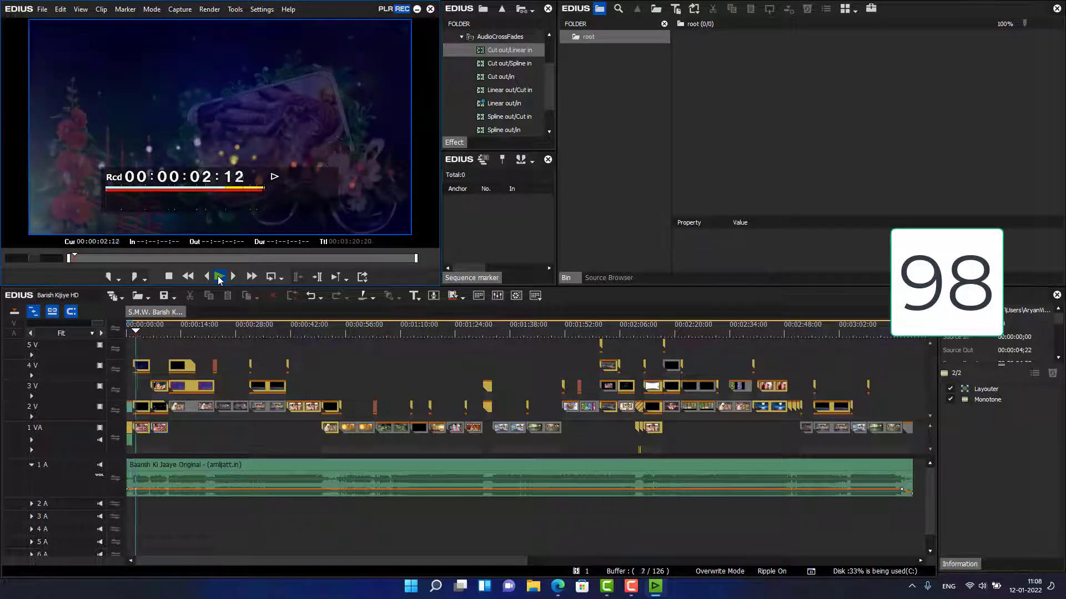
pyautogui.click(100, 466)
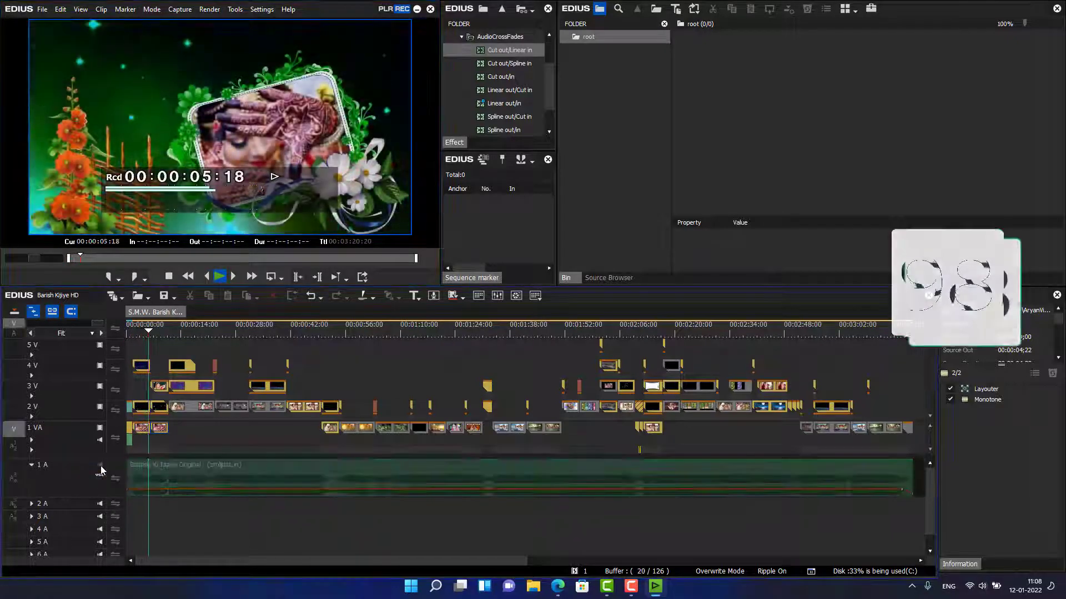
pyautogui.click(219, 277)
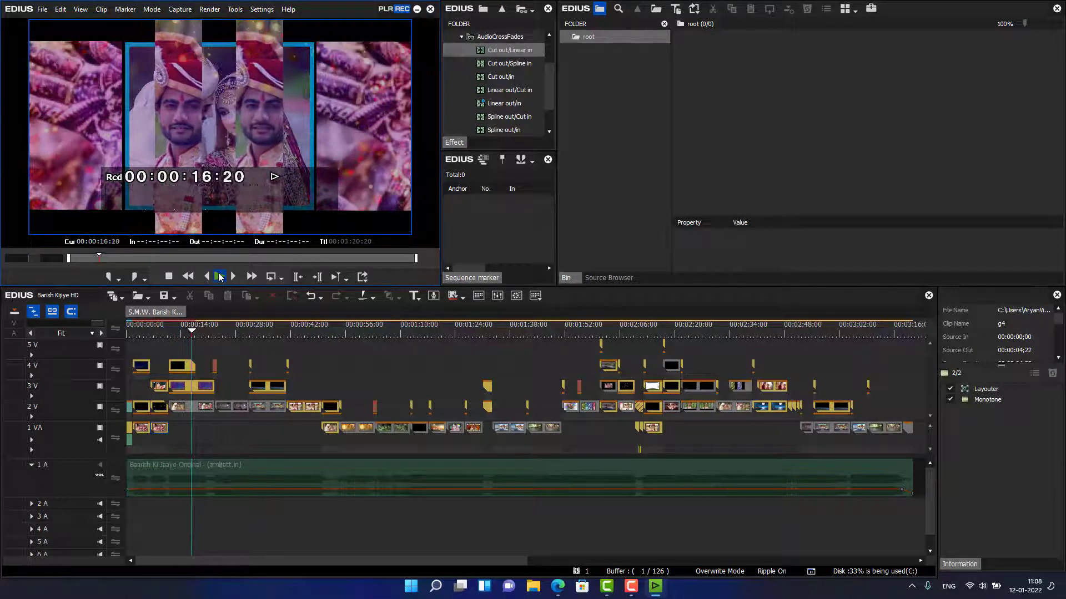
pyautogui.moveTo(211, 333); pyautogui.dragTo(908, 358)
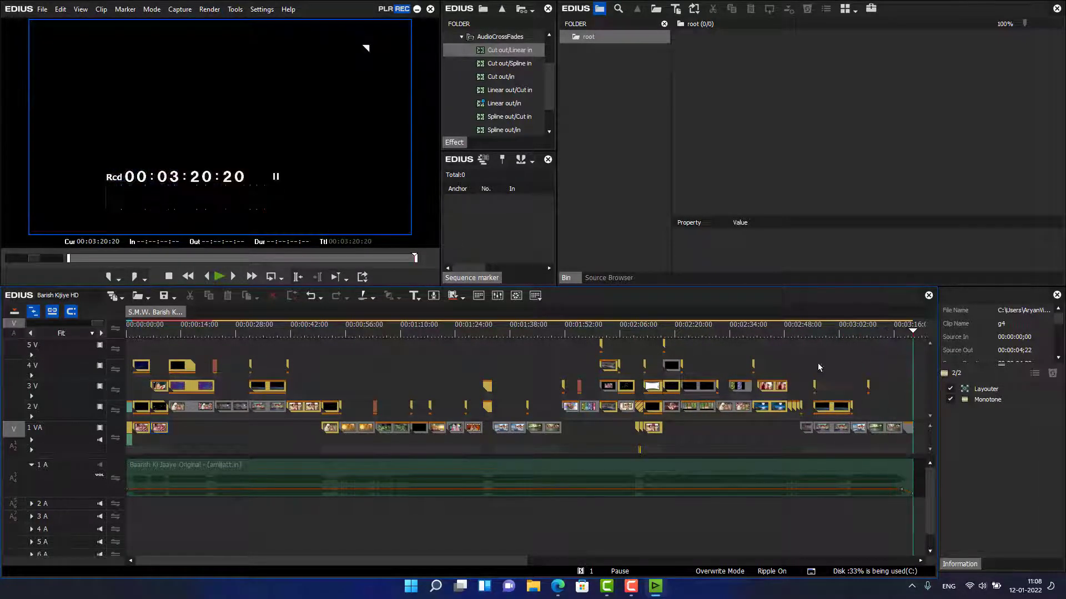